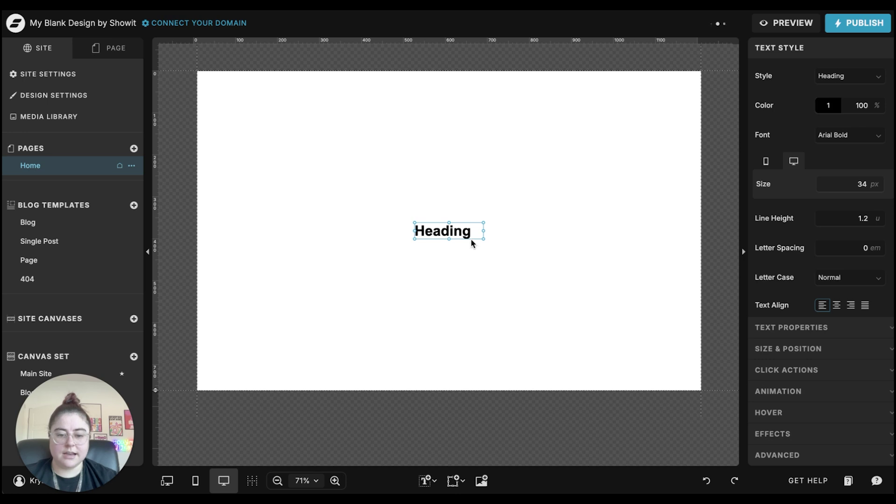
# Move the heading near the canvas top and retitle it 'Canvas Heading'
pyautogui.moveTo(464, 216); pyautogui.dragTo(464, 84)
pyautogui.doubleClick(455, 99)
pyautogui.doubleClick(456, 99)
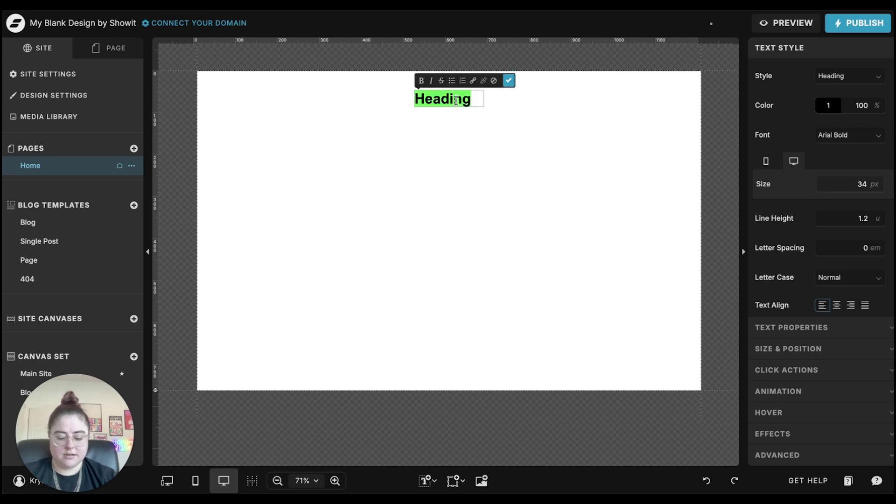
pyautogui.write('Canvas')
pyautogui.hotkey('ctrl', 'a')
pyautogui.write('Heading')
pyautogui.click(508, 80)
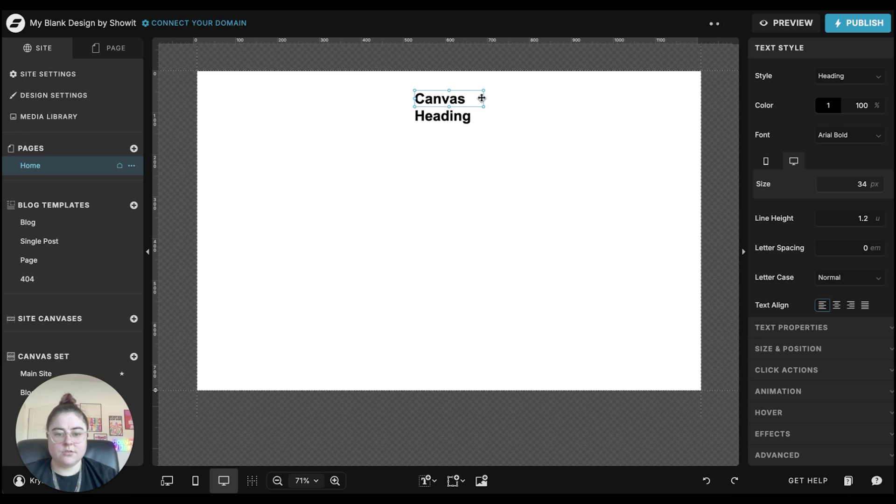
# Widen the heading to one line, centre-align its text and centre it on the canvas
pyautogui.moveTo(483, 98); pyautogui.dragTo(600, 99)
pyautogui.click(821, 348)
pyautogui.click(788, 242)
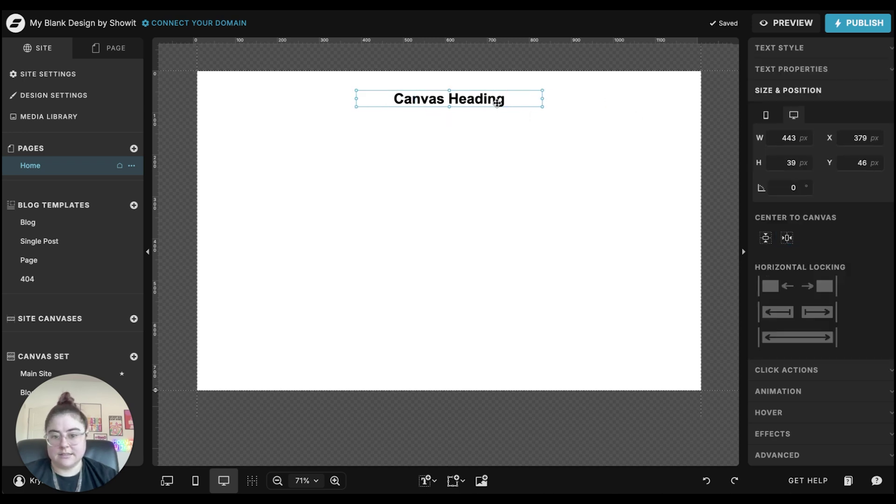
pyautogui.moveTo(499, 102); pyautogui.dragTo(498, 107)
pyautogui.click(443, 142)
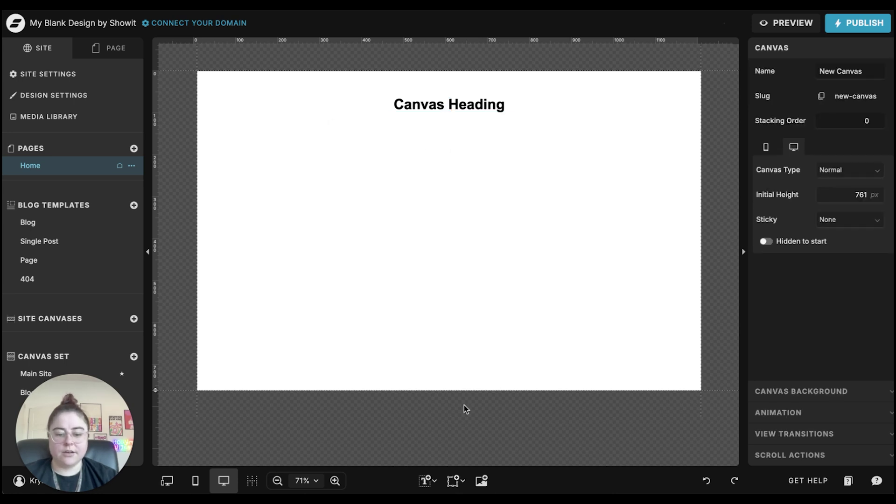
# Add a tall portrait rectangle at the upper left, filled with blue (swatch 2)
pyautogui.click(453, 480)
pyautogui.click(486, 306)
pyautogui.moveTo(470, 189); pyautogui.dragTo(321, 168)
pyautogui.moveTo(406, 275); pyautogui.dragTo(356, 345)
pyautogui.click(821, 100)
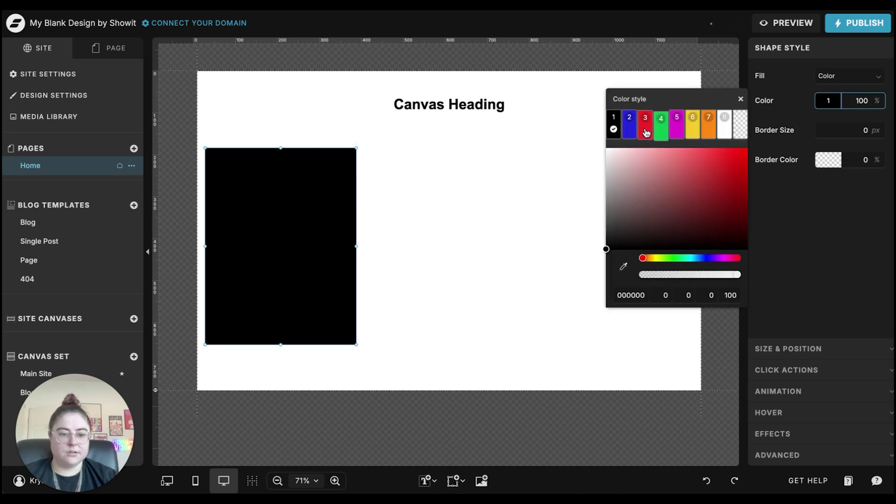
pyautogui.click(630, 125)
pyautogui.click(503, 187)
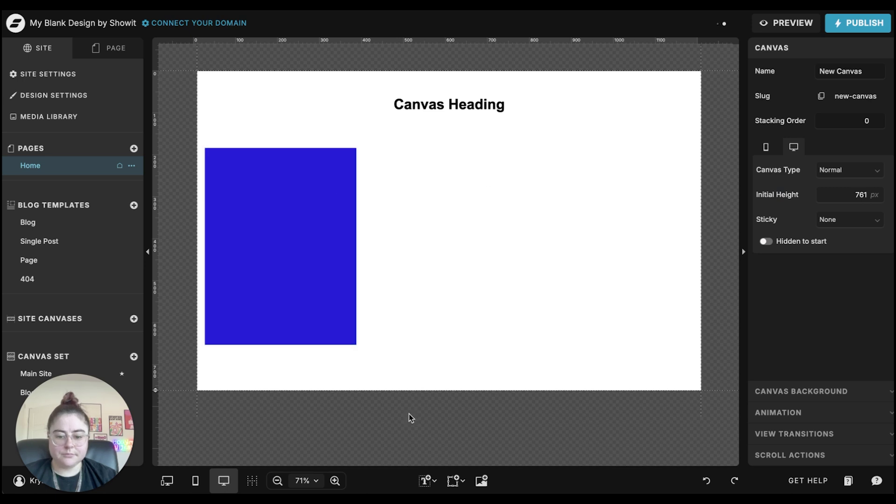
# Add a Subheading text element at the top of the blue rectangle
pyautogui.click(425, 480)
pyautogui.click(439, 444)
pyautogui.moveTo(467, 230); pyautogui.dragTo(298, 172)
# Make the Subheading text white
pyautogui.click(823, 109)
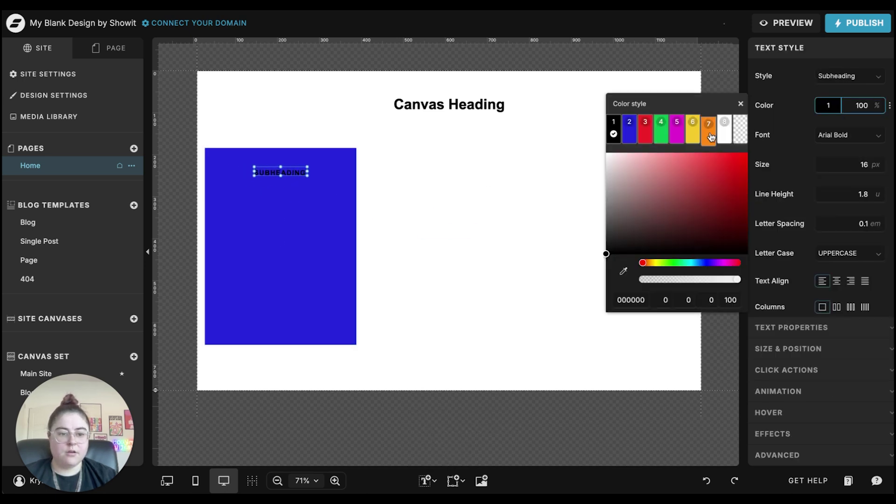
pyautogui.click(725, 127)
pyautogui.click(537, 186)
pyautogui.click(290, 176)
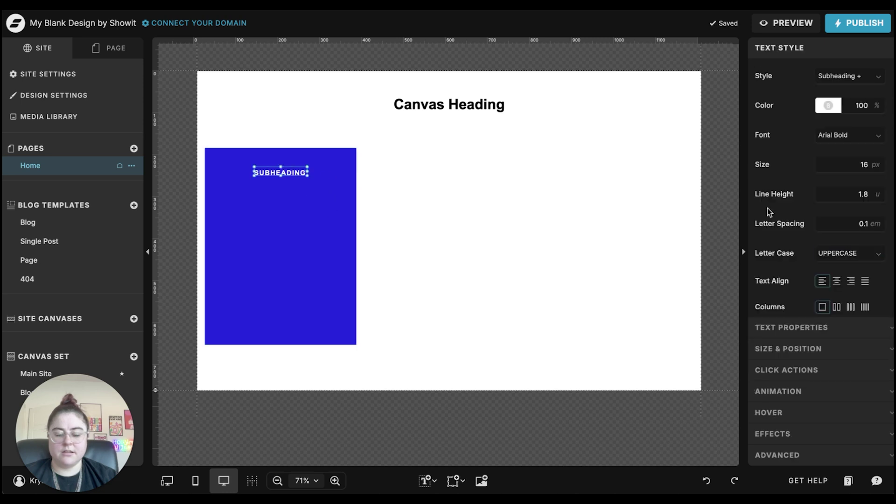
pyautogui.click(540, 274)
# Add a white Paragraph inside the blue rectangle and enlarge it to fill the box
pyautogui.click(432, 481)
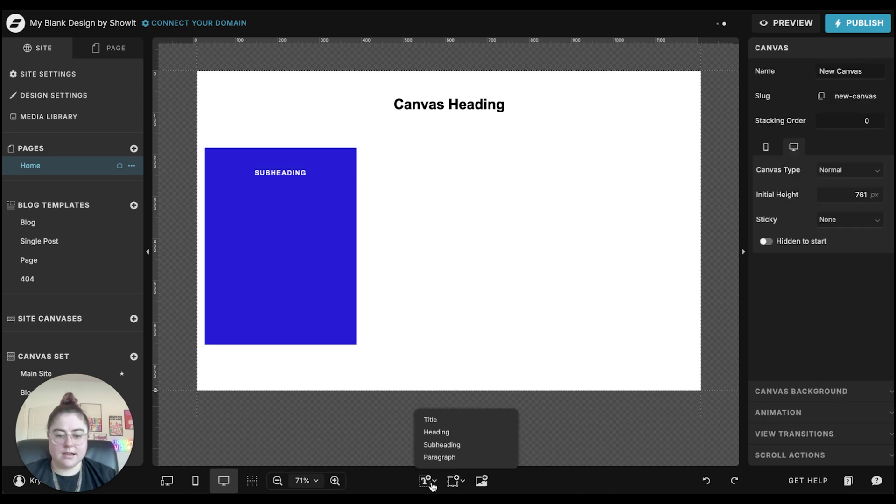
pyautogui.click(436, 457)
pyautogui.moveTo(456, 231); pyautogui.dragTo(252, 199)
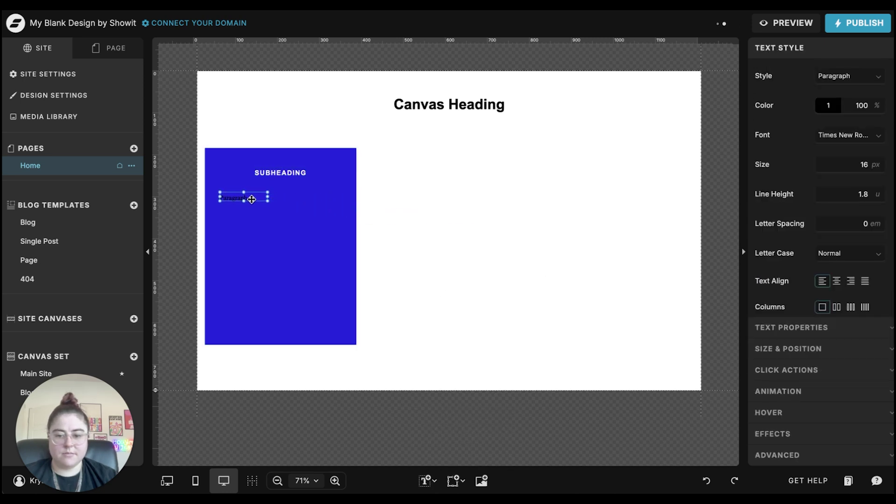
pyautogui.click(812, 106)
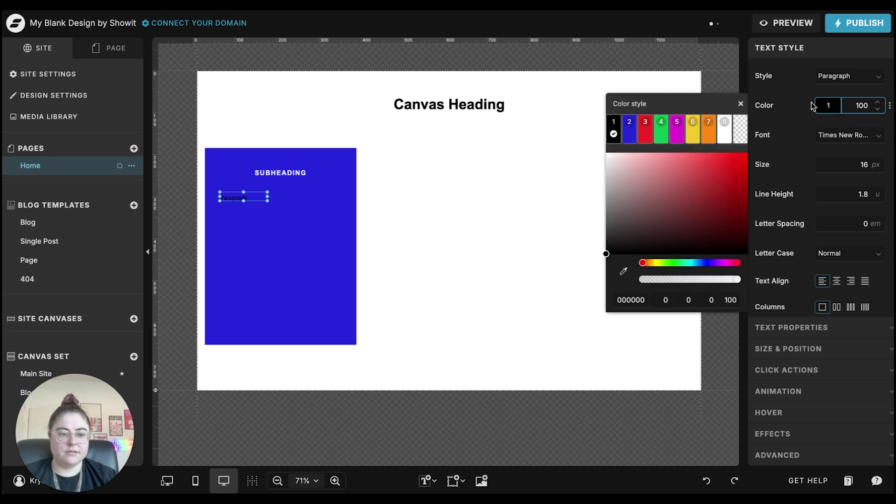
pyautogui.click(724, 132)
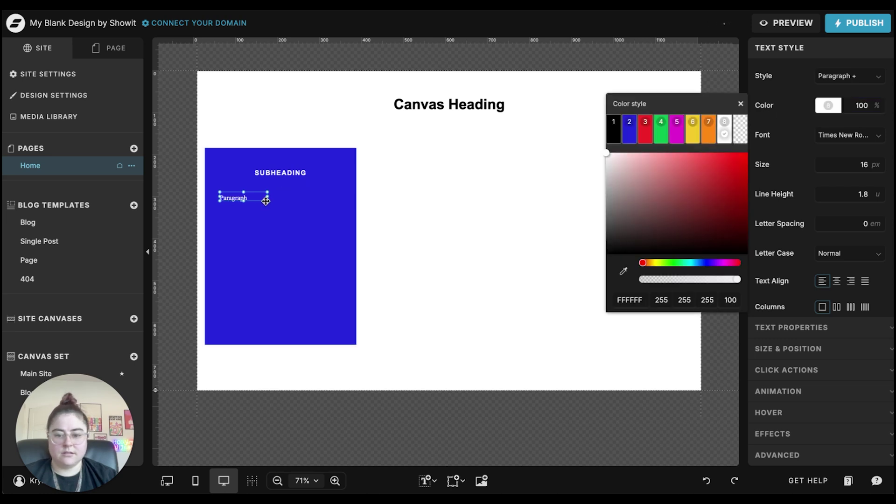
pyautogui.moveTo(266, 199); pyautogui.dragTo(336, 319)
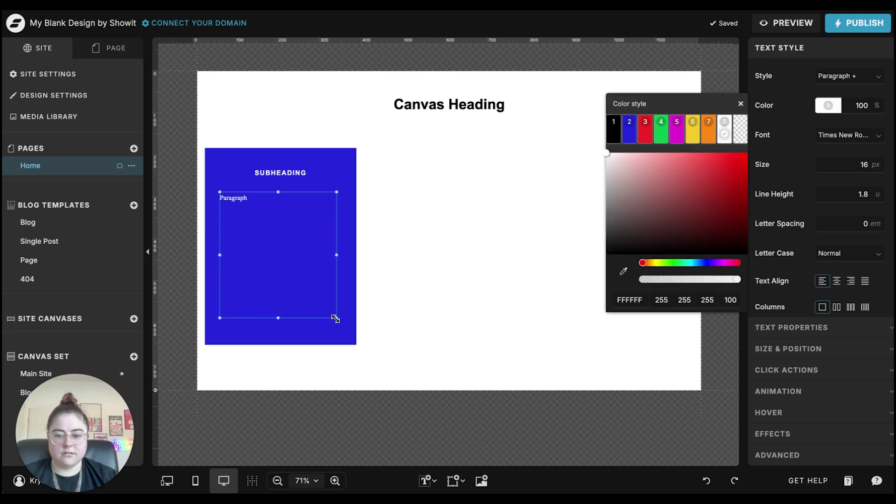
pyautogui.doubleClick(275, 246)
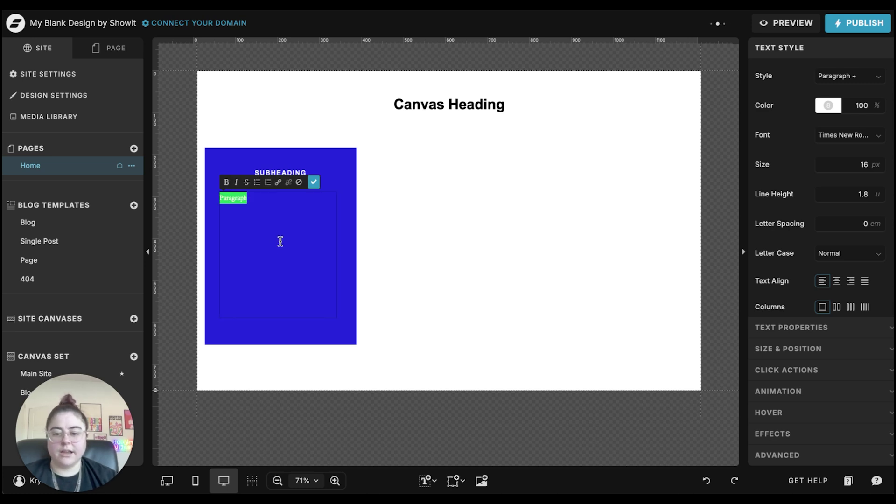
pyautogui.click(279, 170)
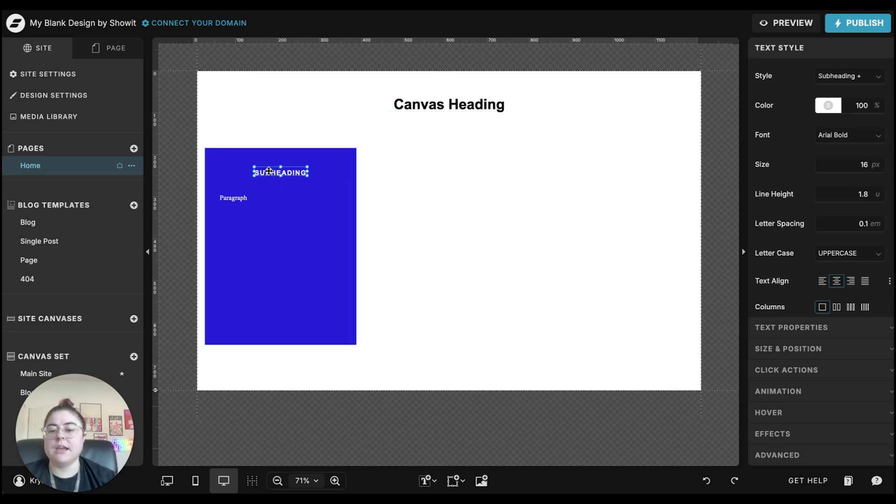
# In split mobile view, move the blue box below the heading and the paragraph into it
pyautogui.click(269, 207)
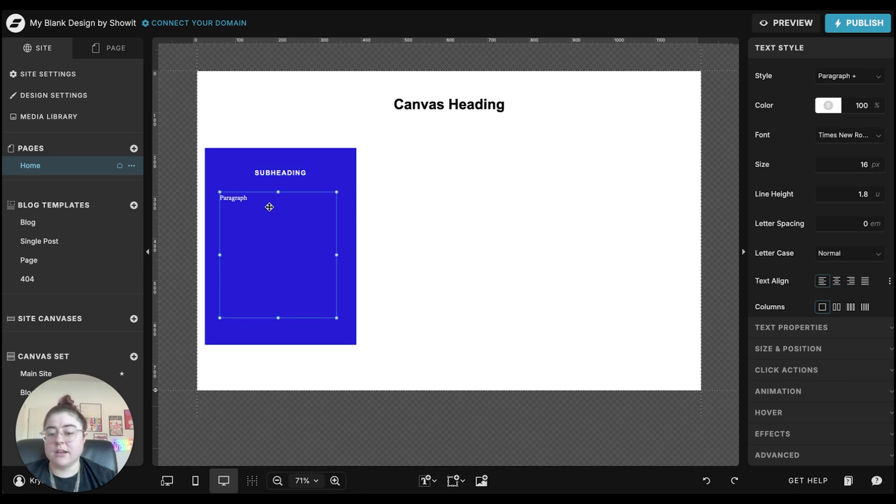
pyautogui.click(426, 241)
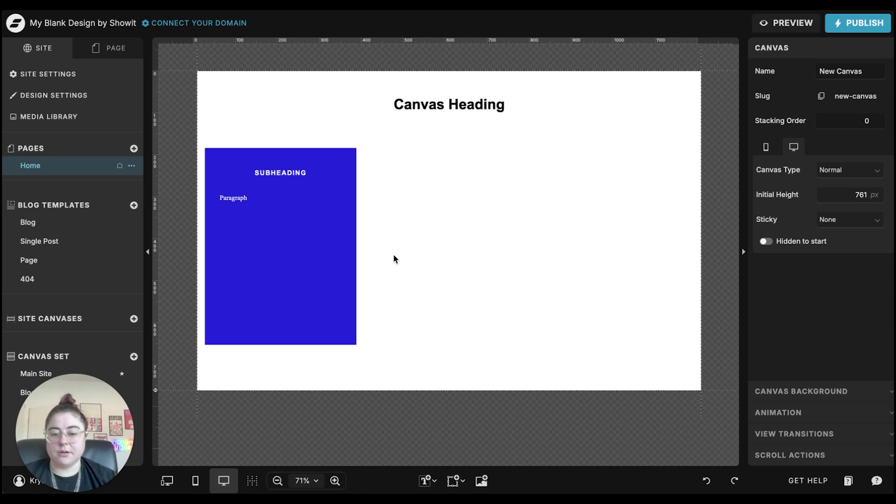
pyautogui.click(166, 480)
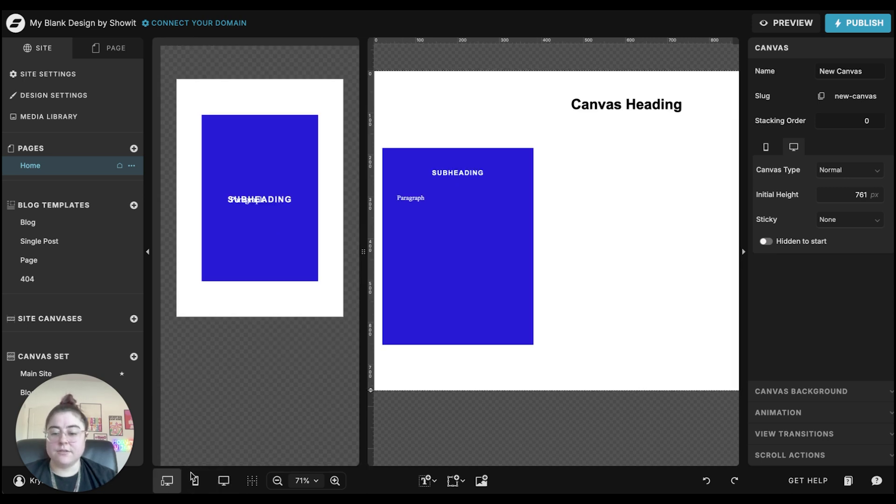
pyautogui.moveTo(242, 140); pyautogui.dragTo(238, 256)
pyautogui.moveTo(251, 200); pyautogui.dragTo(324, 104)
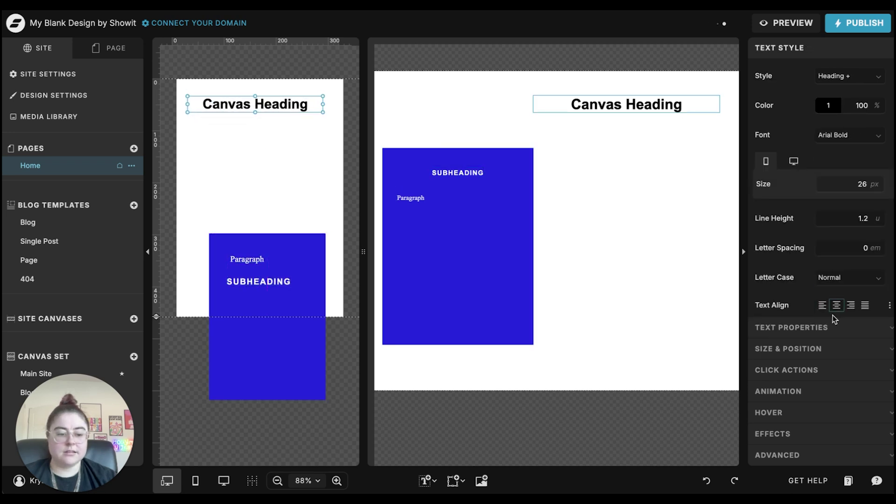
# On mobile, centre the heading and place the enlarged blue box and centred subheading beneath it
pyautogui.click(830, 348)
pyautogui.click(786, 238)
pyautogui.moveTo(290, 344); pyautogui.dragTo(262, 234)
pyautogui.moveTo(299, 295); pyautogui.dragTo(333, 302)
pyautogui.moveTo(256, 283); pyautogui.dragTo(325, 148)
pyautogui.click(786, 237)
# On mobile, move the paragraph under the subheading and centre it within the blue box
pyautogui.click(256, 256)
pyautogui.moveTo(256, 256); pyautogui.dragTo(321, 284)
pyautogui.keyDown('shift'); pyautogui.click(393, 277); pyautogui.keyUp('shift')
pyautogui.click(780, 187)
# Centre the paragraph within the blue box on desktop, then return to desktop-only layout
pyautogui.click(545, 242)
pyautogui.moveTo(545, 242); pyautogui.dragTo(441, 127)
pyautogui.click(782, 160)
pyautogui.click(622, 247)
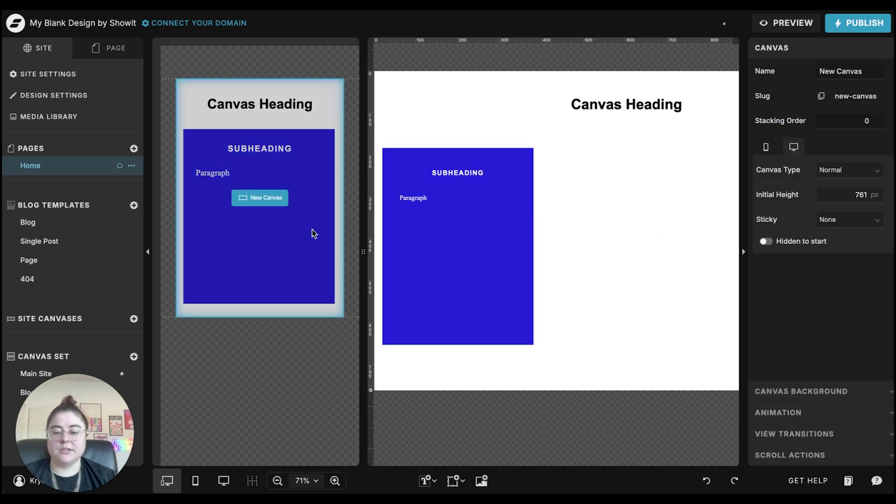
pyautogui.click(224, 480)
# Arrange the blue box groups into three side-by-side columns across the canvas
pyautogui.moveTo(399, 371); pyautogui.dragTo(224, 141)
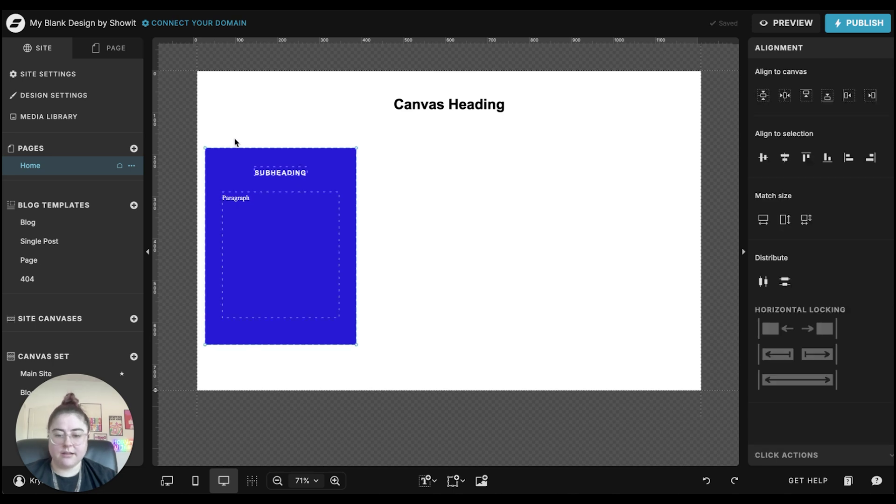
pyautogui.click(785, 96)
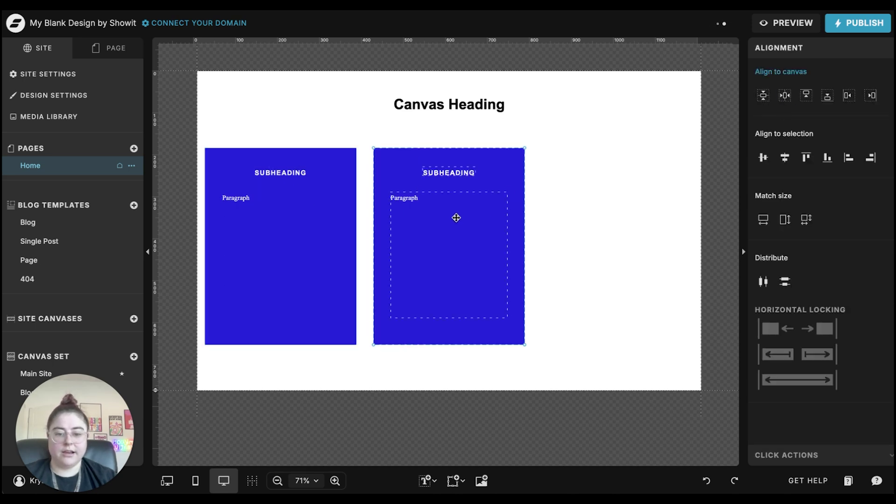
pyautogui.moveTo(467, 226); pyautogui.dragTo(634, 222)
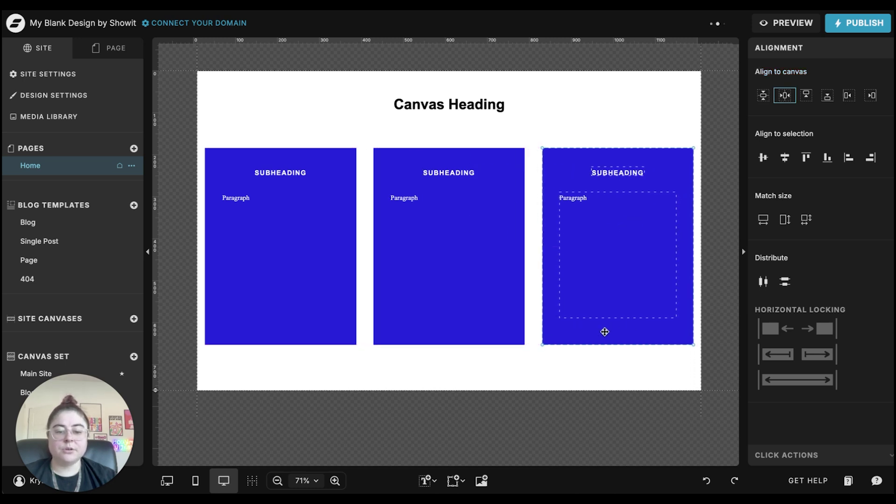
pyautogui.click(410, 387)
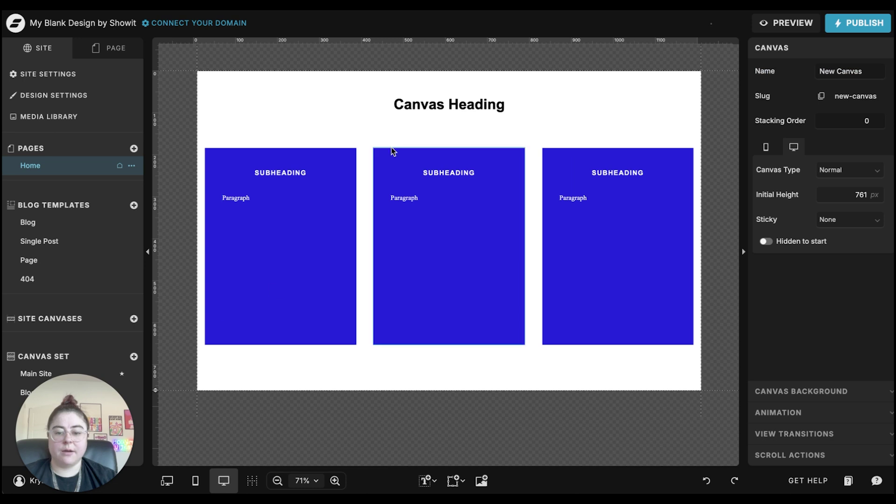
# Fill the middle column's box black and show the Home page's layer list
pyautogui.click(510, 160)
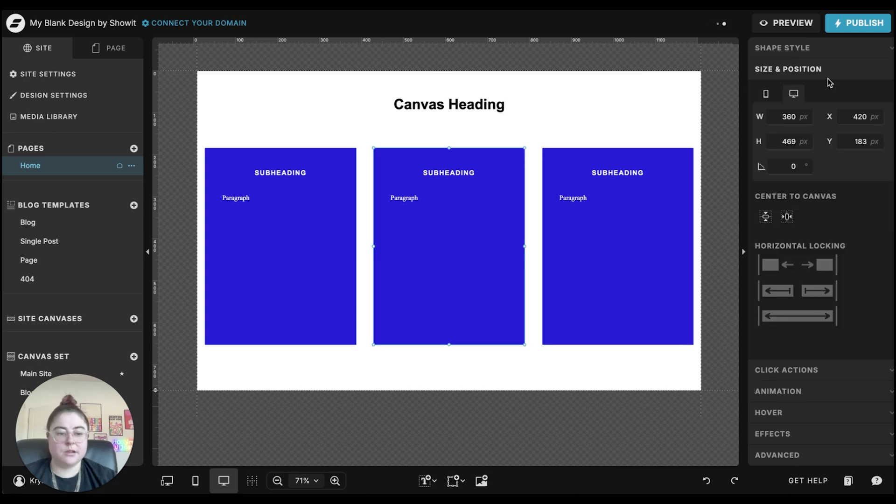
pyautogui.click(768, 49)
pyautogui.click(818, 101)
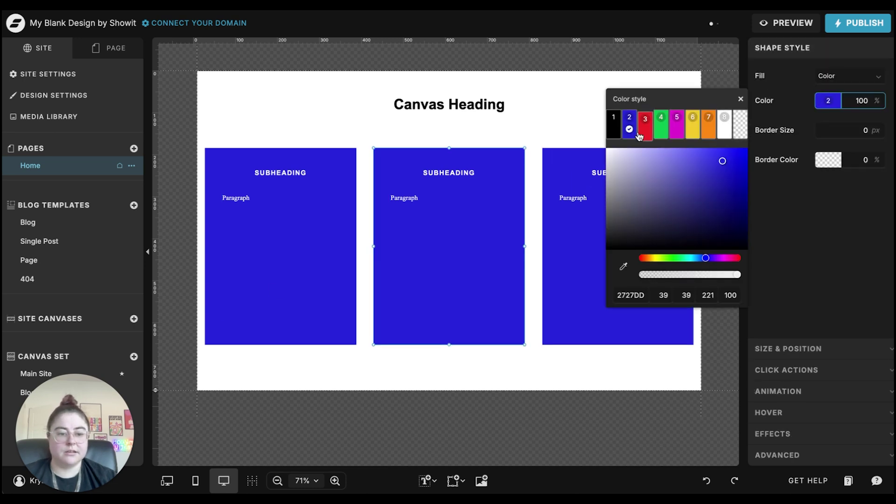
pyautogui.click(615, 136)
pyautogui.click(537, 163)
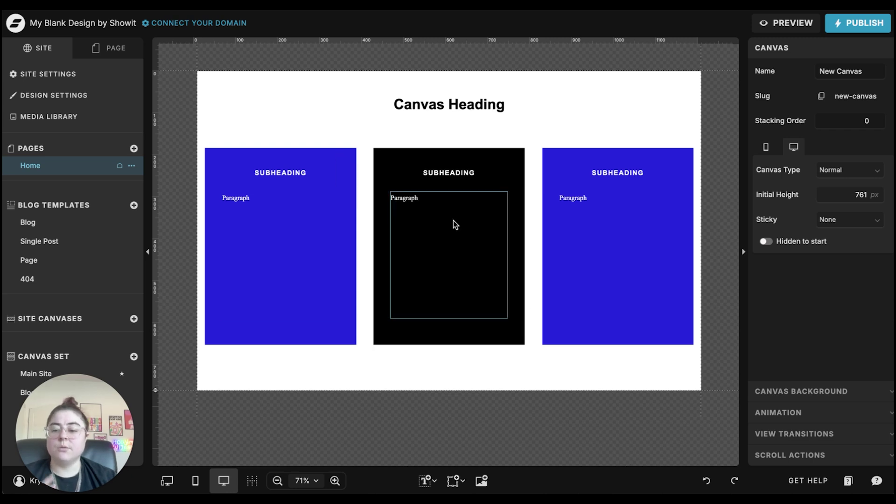
pyautogui.click(108, 47)
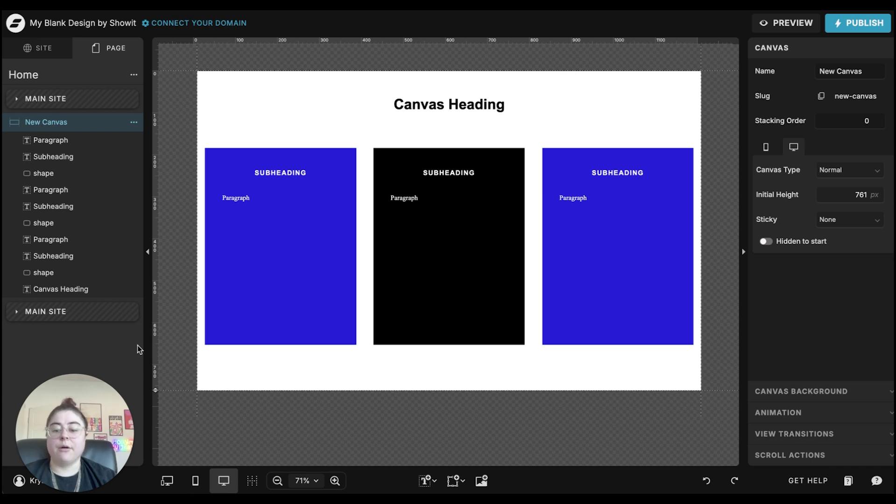
pyautogui.click(195, 481)
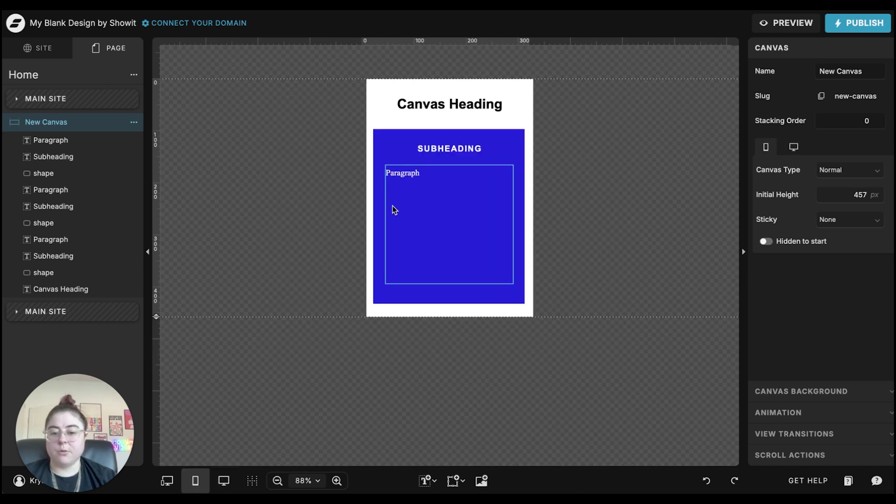
pyautogui.click(168, 479)
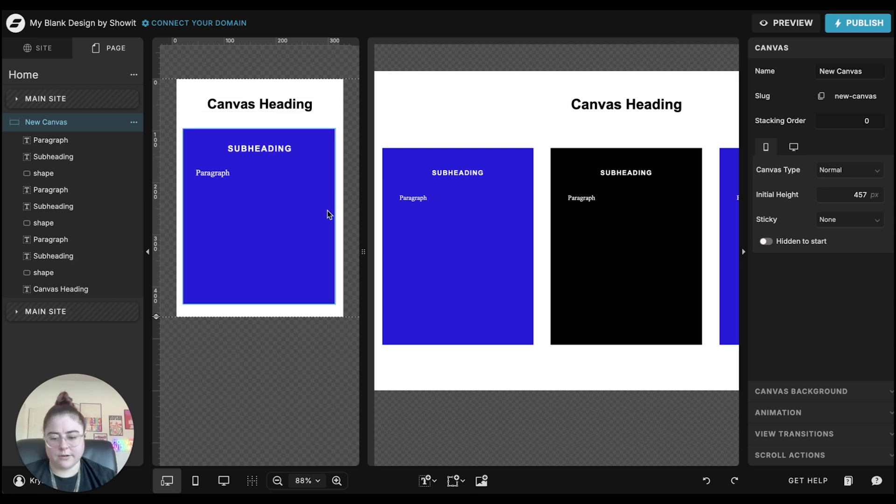
pyautogui.click(224, 481)
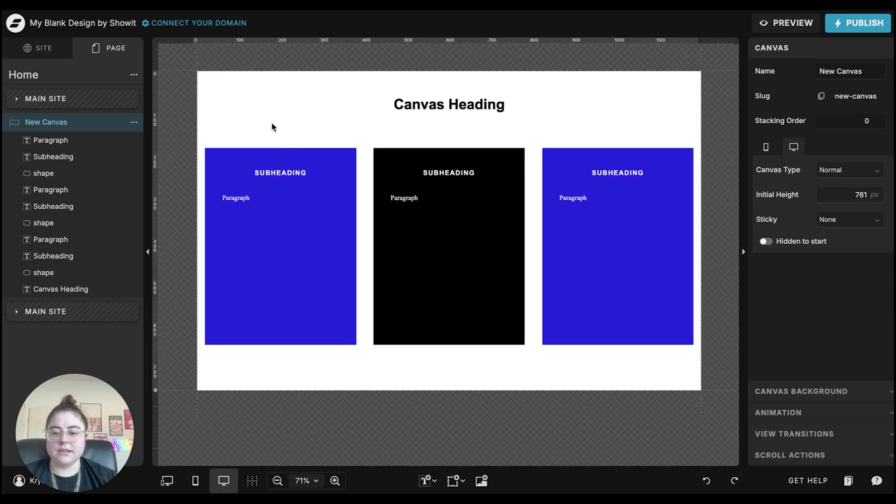
# Duplicate the first canvas and leave only the left blue column in the copy
pyautogui.click(134, 122)
pyautogui.click(164, 170)
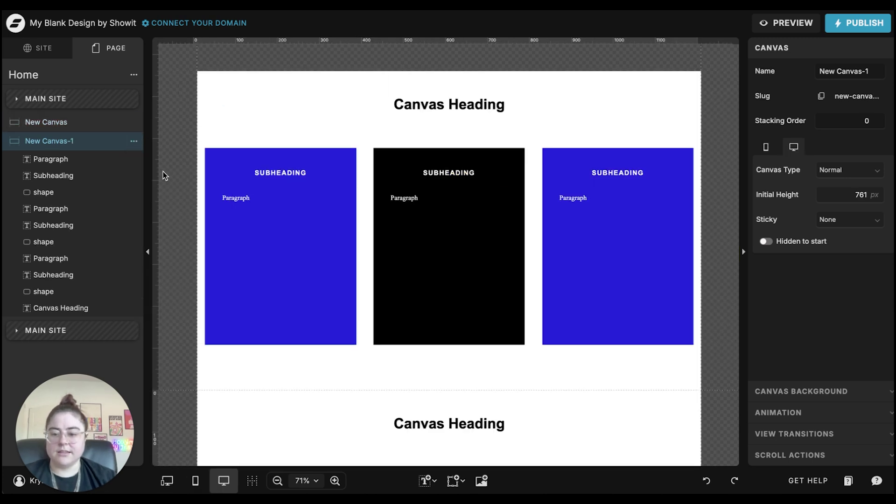
pyautogui.scroll(-5, 429, 246)
pyautogui.scroll(1, 428, 246)
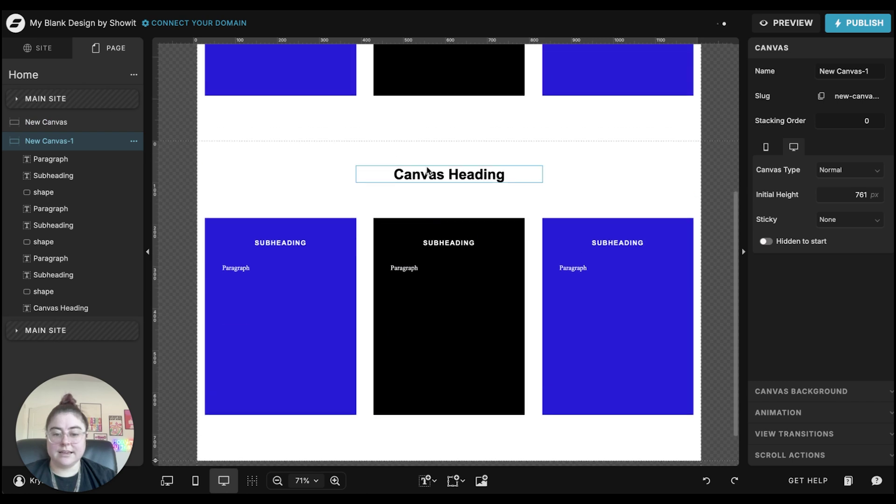
pyautogui.click(425, 177)
pyautogui.press('Delete')
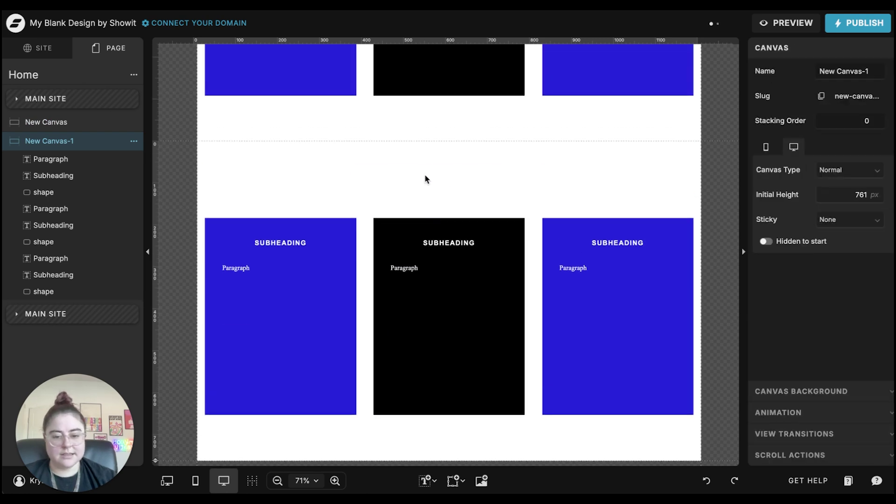
pyautogui.moveTo(387, 184); pyautogui.dragTo(629, 366)
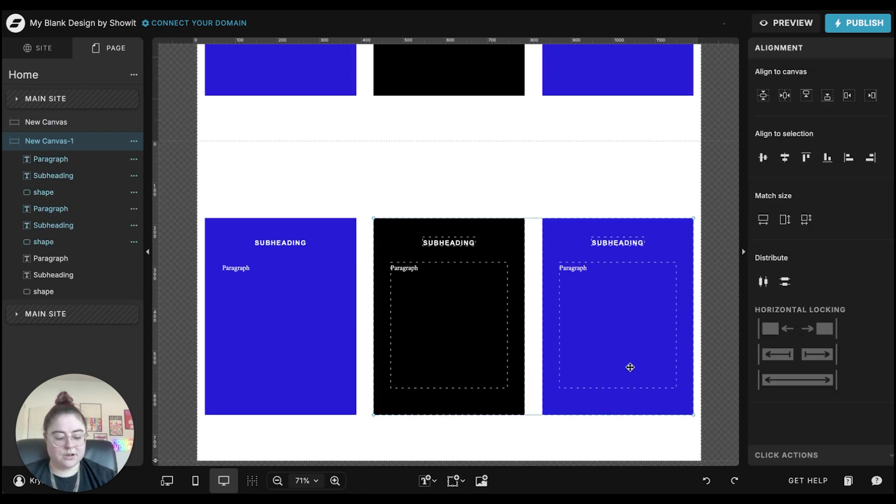
pyautogui.press('Delete')
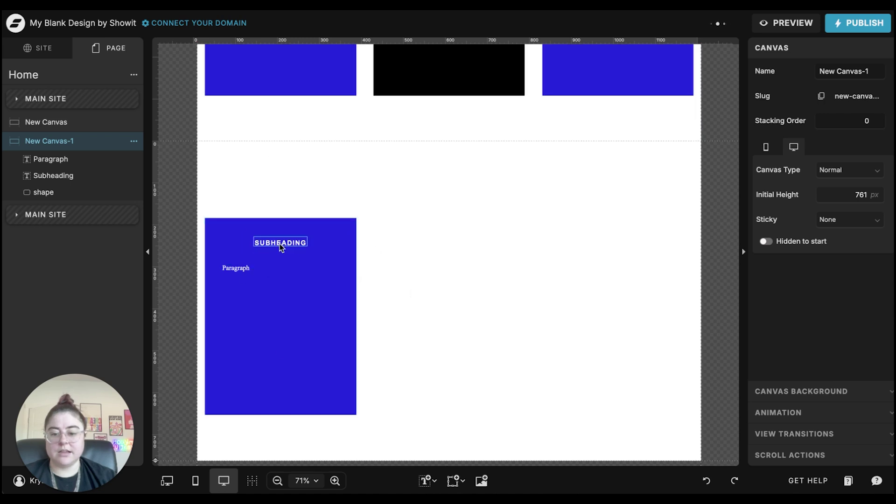
pyautogui.scroll(3, 279, 246)
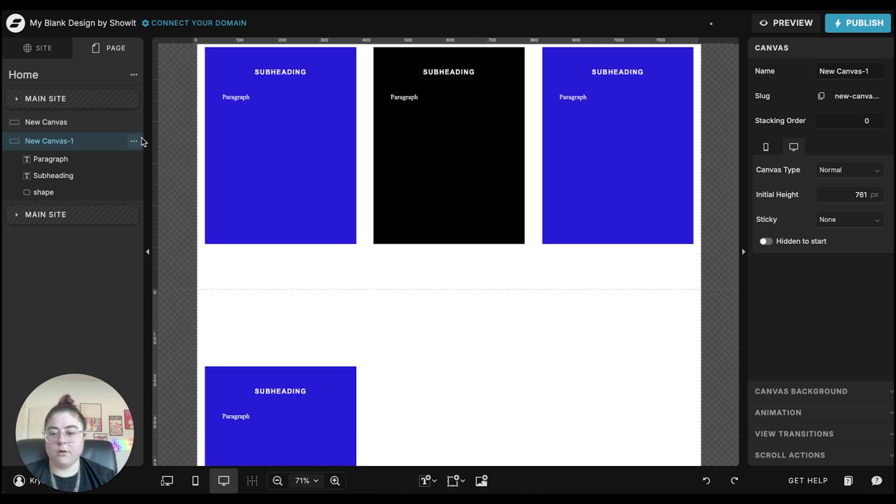
# Duplicate again as New Canvas-2 below New Canvas-1, keeping only the black column
pyautogui.click(136, 123)
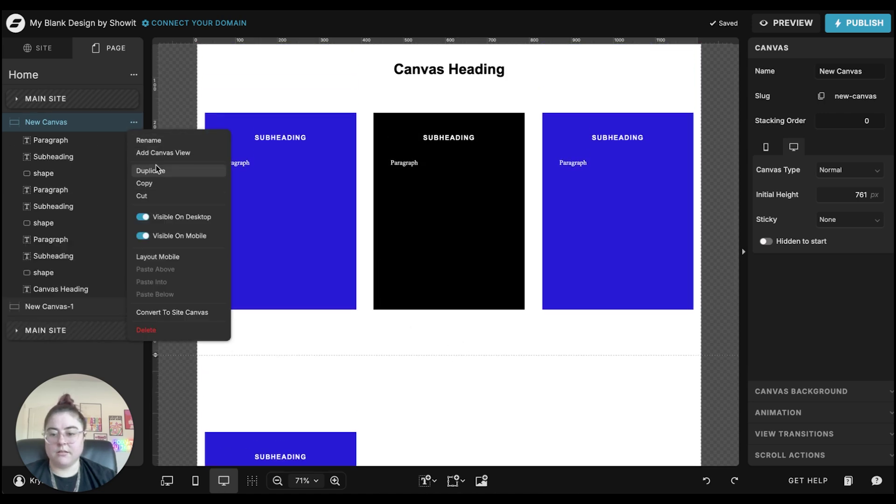
pyautogui.click(156, 167)
pyautogui.moveTo(55, 144); pyautogui.dragTo(73, 334)
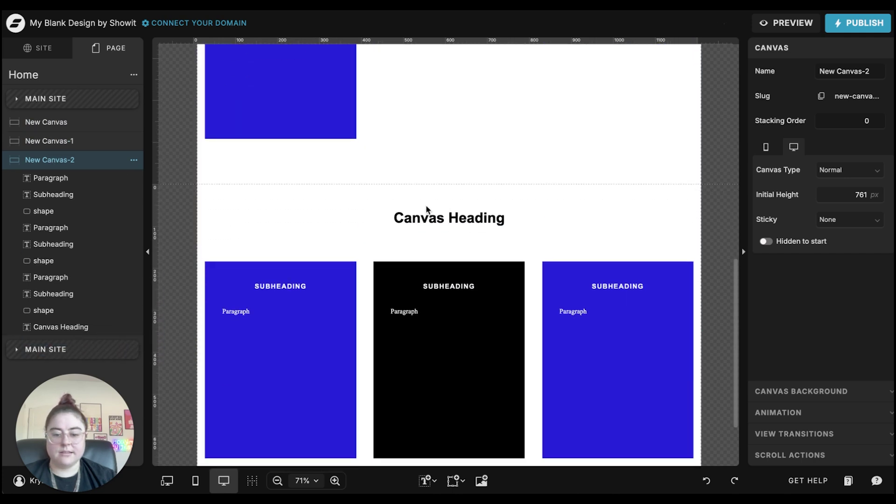
pyautogui.click(411, 220)
pyautogui.press('Delete')
pyautogui.moveTo(250, 223); pyautogui.dragTo(281, 401)
pyautogui.press('Delete')
pyautogui.moveTo(550, 274); pyautogui.dragTo(628, 390)
pyautogui.press('Delete')
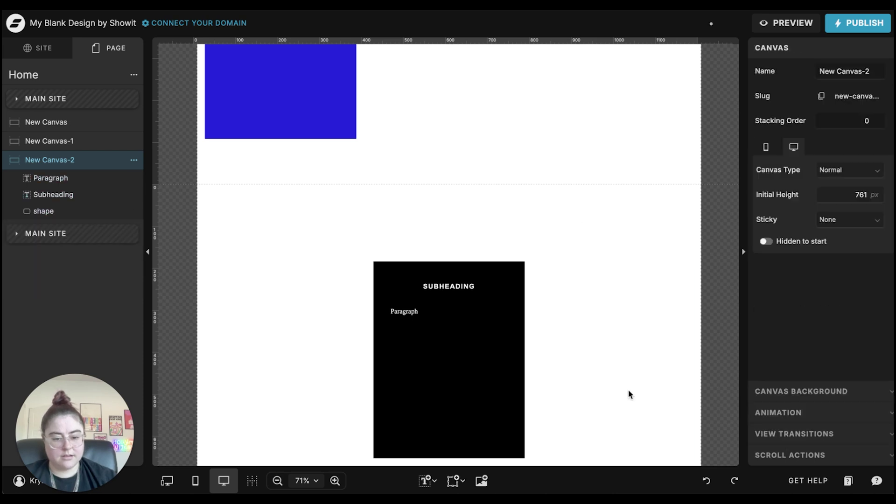
# Add New Canvas-3 below New Canvas-2 and delete the first canvas's three columns
pyautogui.click(133, 121)
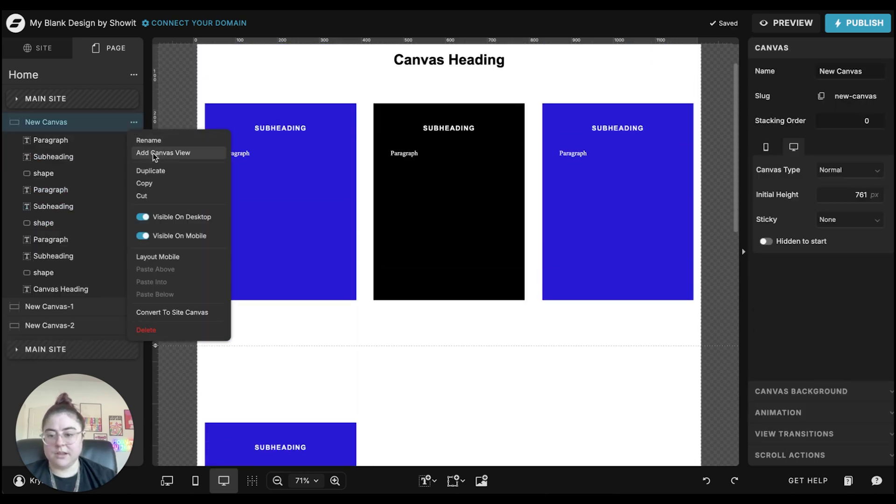
pyautogui.click(153, 167)
pyautogui.moveTo(41, 139); pyautogui.dragTo(88, 353)
pyautogui.scroll(-3, 443, 331)
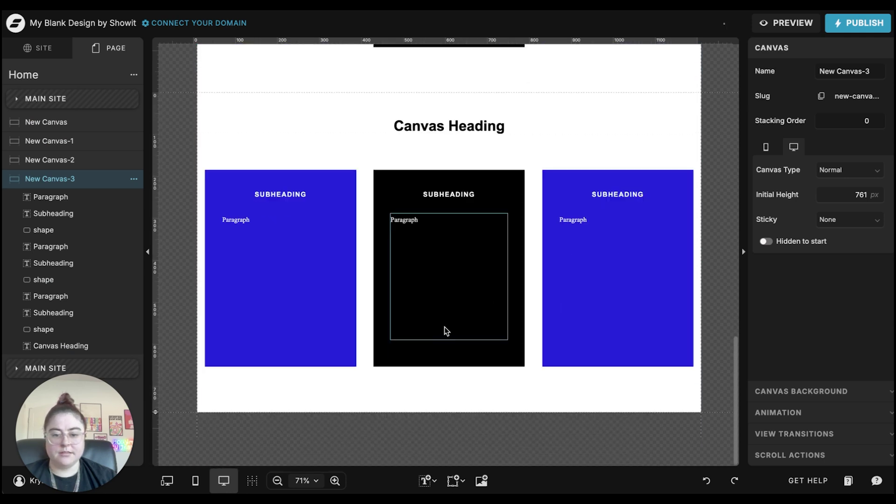
pyautogui.moveTo(279, 119); pyautogui.dragTo(508, 342)
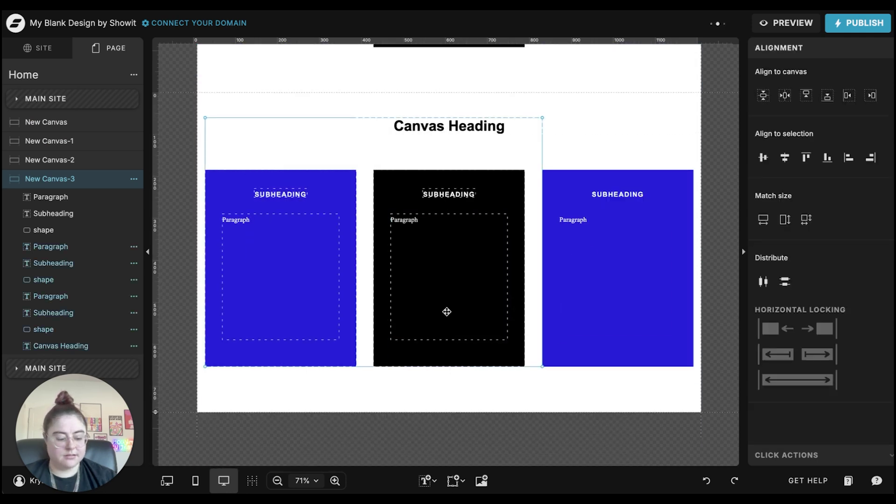
pyautogui.press('Delete')
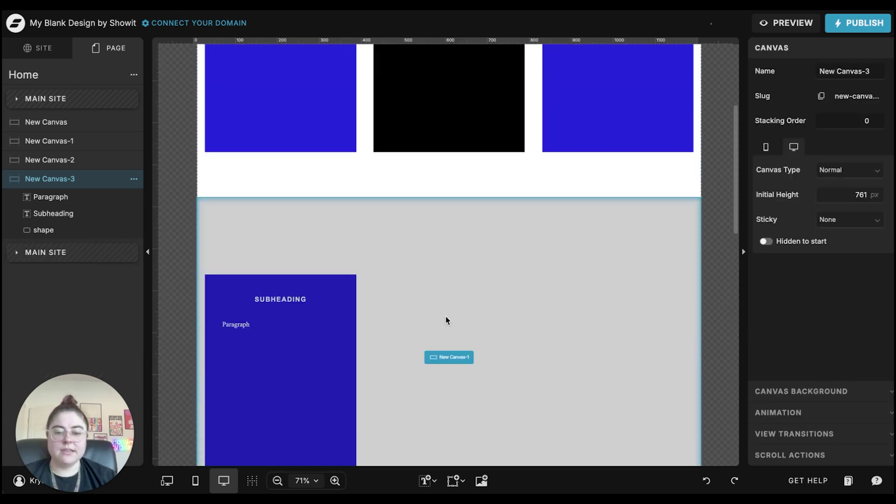
pyautogui.hotkey('ctrl', 'z')
pyautogui.hotkey('ctrl', 'z')
pyautogui.moveTo(229, 354); pyautogui.dragTo(691, 124)
pyautogui.press('Delete')
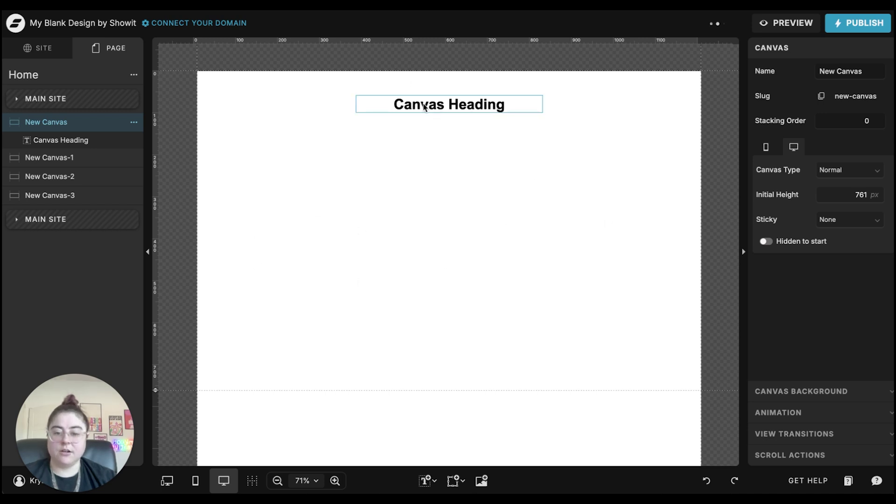
# Set the first canvas and New Canvas-1 to the Window Height canvas type
pyautogui.scroll(-10, 382, 303)
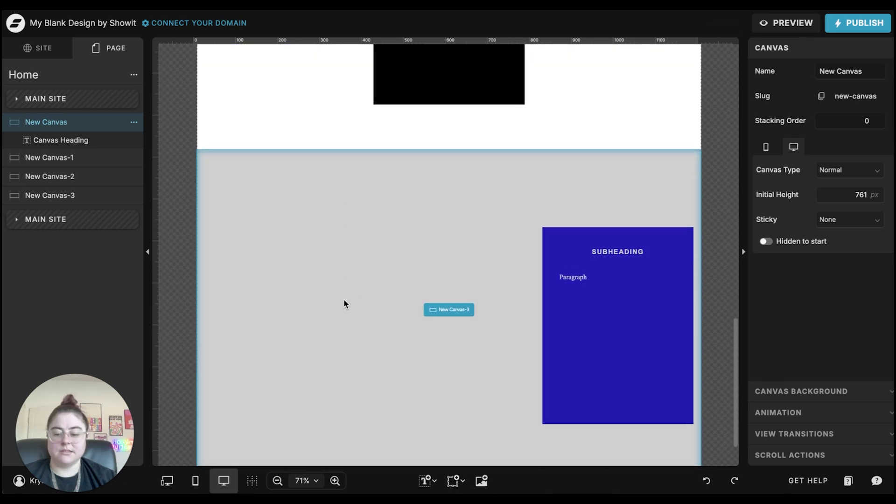
pyautogui.scroll(15, 345, 299)
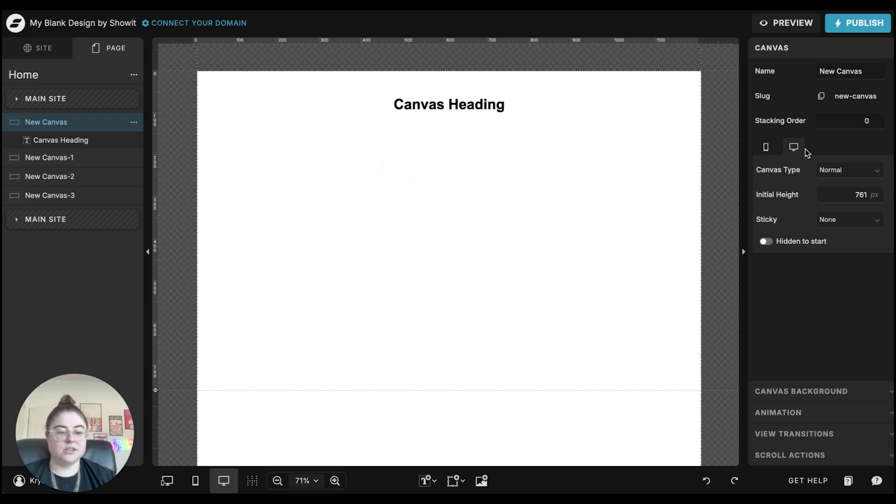
pyautogui.click(830, 170)
pyautogui.click(832, 200)
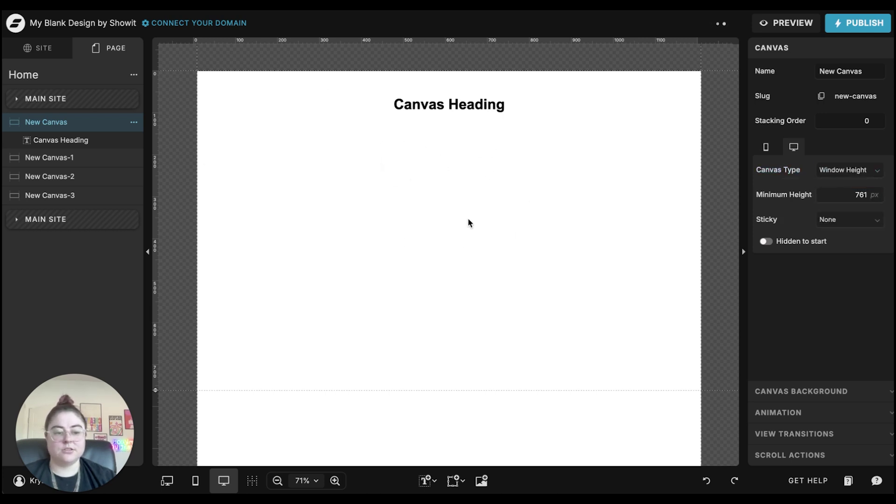
pyautogui.scroll(-5, 506, 220)
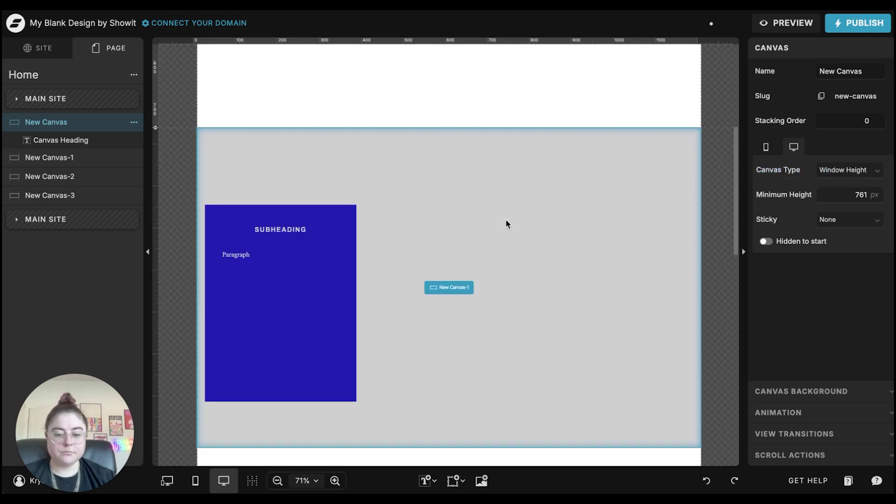
pyautogui.click(506, 224)
pyautogui.click(857, 174)
pyautogui.click(837, 204)
# Set New Canvas-2 and New Canvas-3 to Window Height, then reselect the first canvas
pyautogui.scroll(-5, 496, 242)
pyautogui.click(625, 226)
pyautogui.click(845, 169)
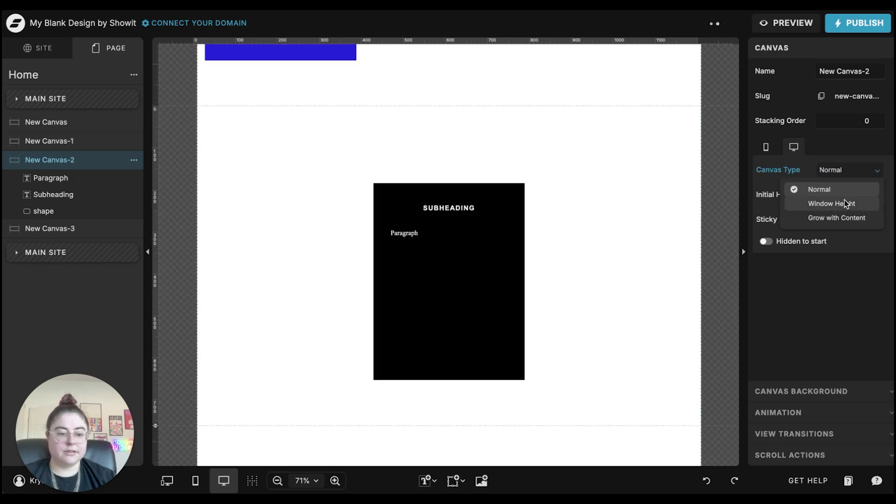
pyautogui.click(844, 201)
pyautogui.scroll(-5, 600, 233)
pyautogui.click(494, 220)
pyautogui.click(866, 169)
pyautogui.click(848, 203)
pyautogui.scroll(10, 391, 195)
pyautogui.click(356, 188)
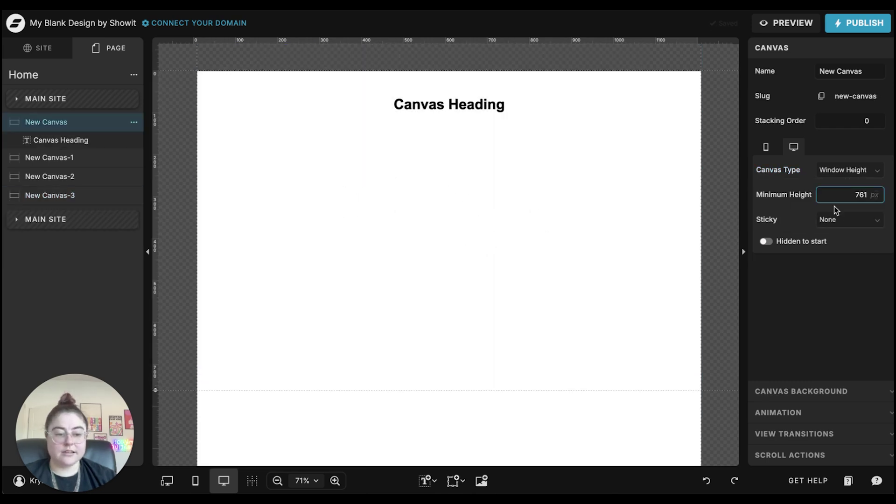
# Set Sticky to Top on Scroll for the first canvas and New Canvas-1
pyautogui.click(845, 220)
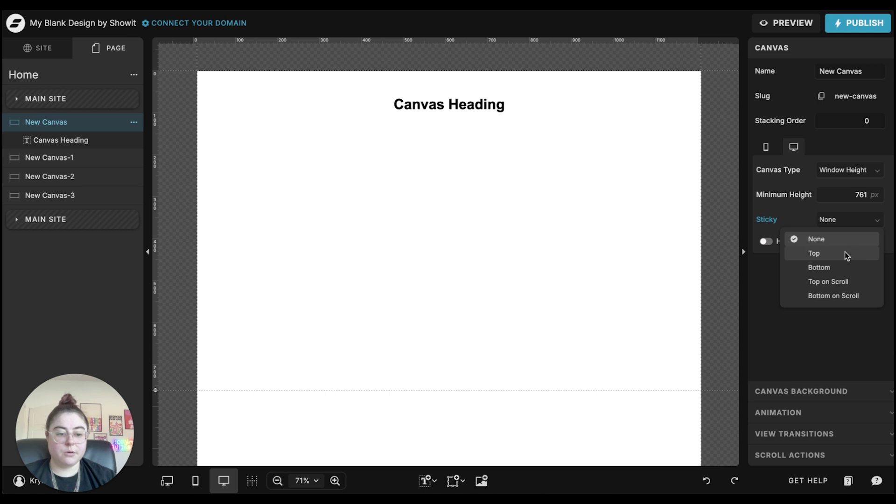
pyautogui.click(833, 277)
pyautogui.scroll(-2, 421, 261)
pyautogui.scroll(2, 421, 262)
pyautogui.scroll(-1, 422, 261)
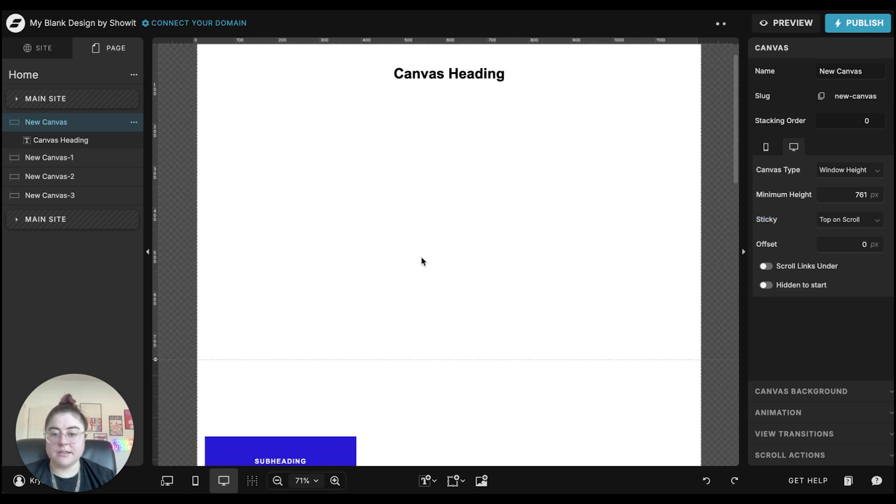
pyautogui.scroll(1, 422, 261)
pyautogui.scroll(-8, 422, 258)
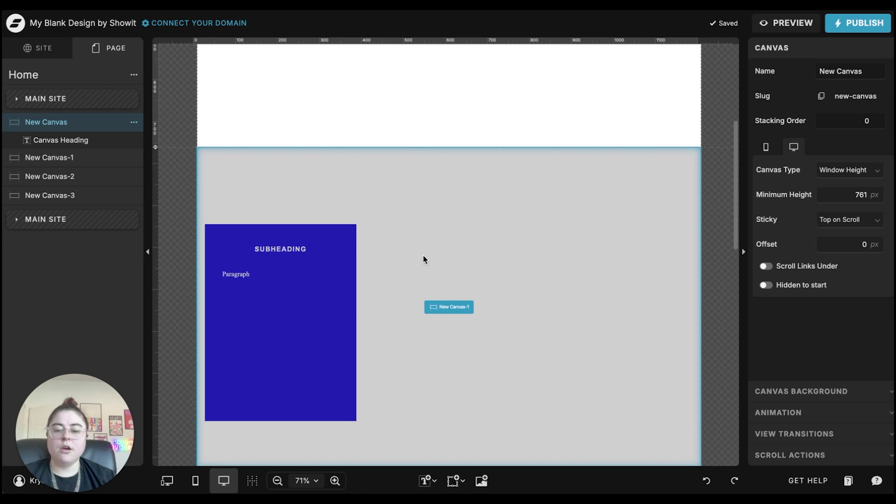
pyautogui.click(424, 257)
pyautogui.scroll(-1, 547, 248)
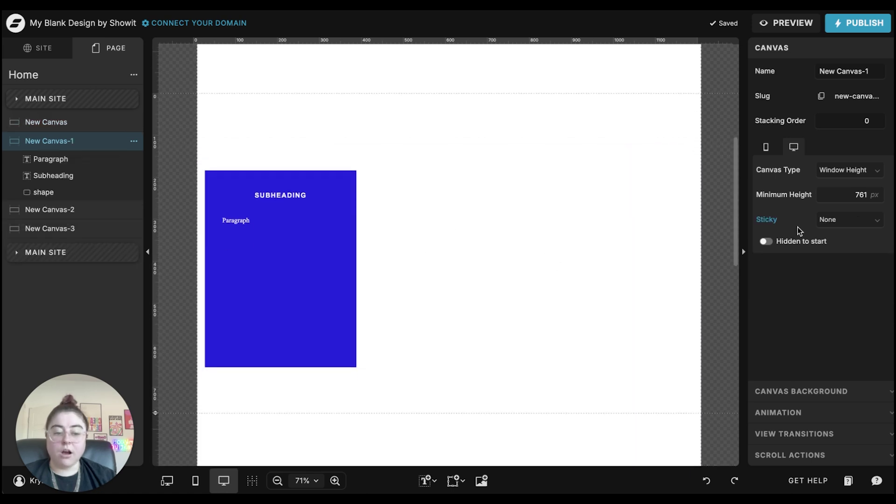
pyautogui.click(847, 220)
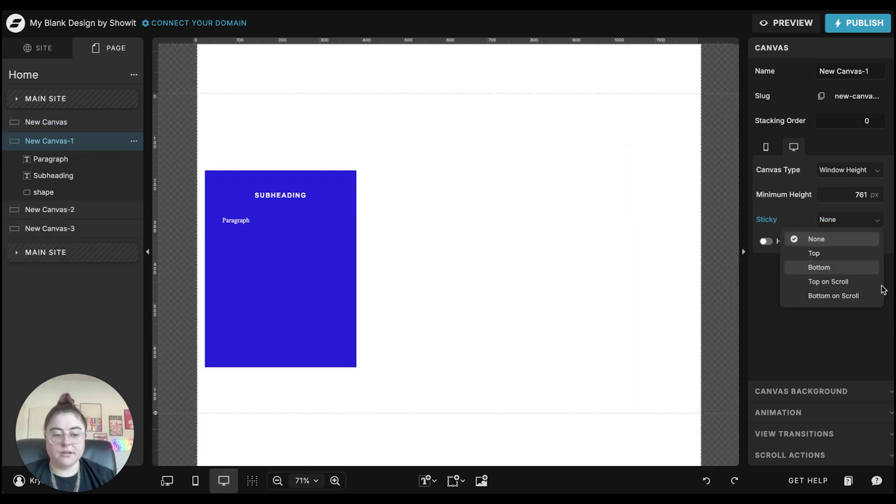
pyautogui.click(848, 281)
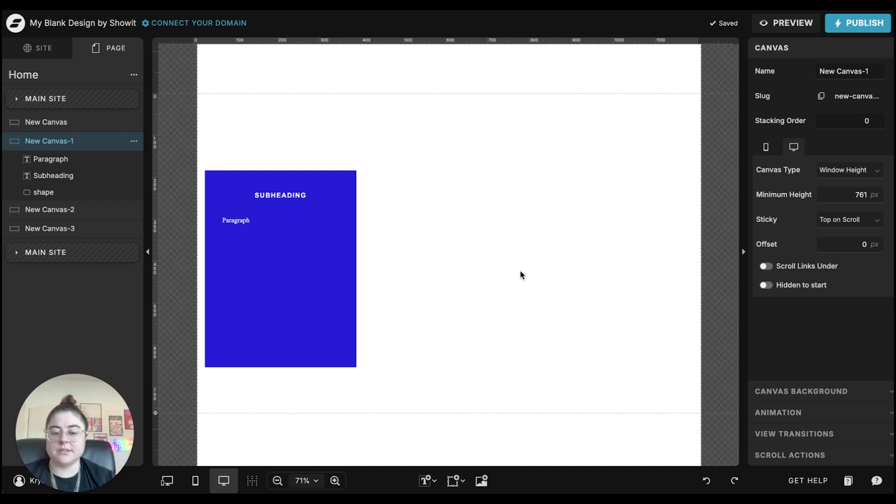
# Set Sticky to Top on Scroll for New Canvas-2 and New Canvas-3
pyautogui.scroll(-6, 520, 274)
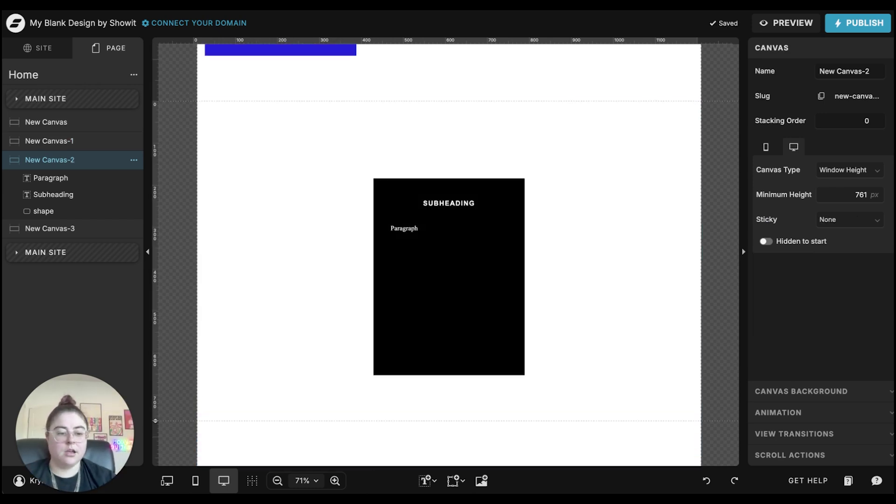
pyautogui.click(858, 220)
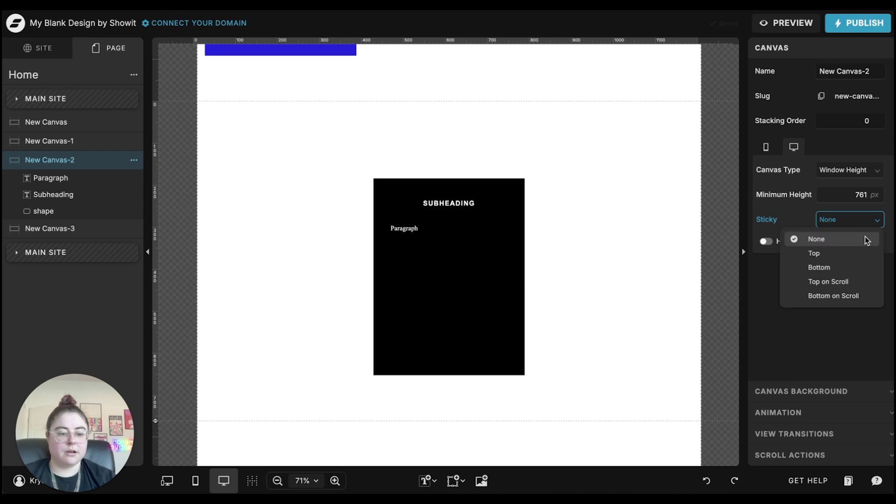
pyautogui.click(835, 281)
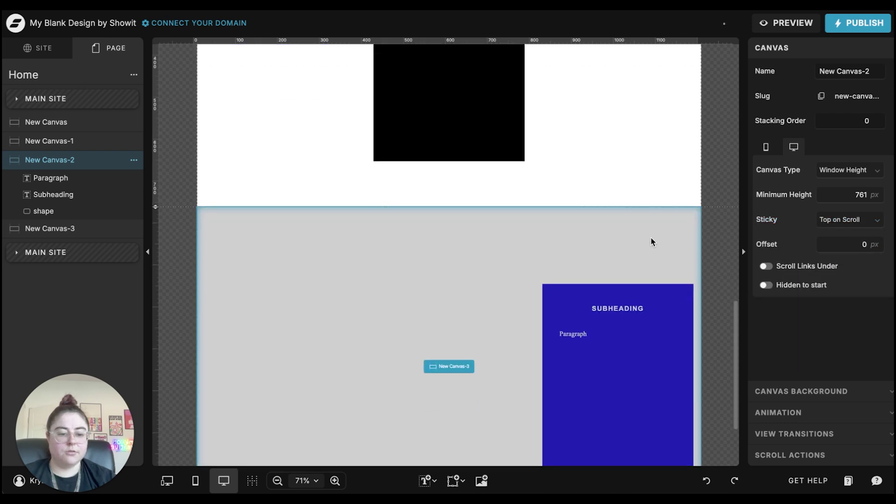
pyautogui.click(652, 242)
pyautogui.click(849, 219)
pyautogui.click(845, 282)
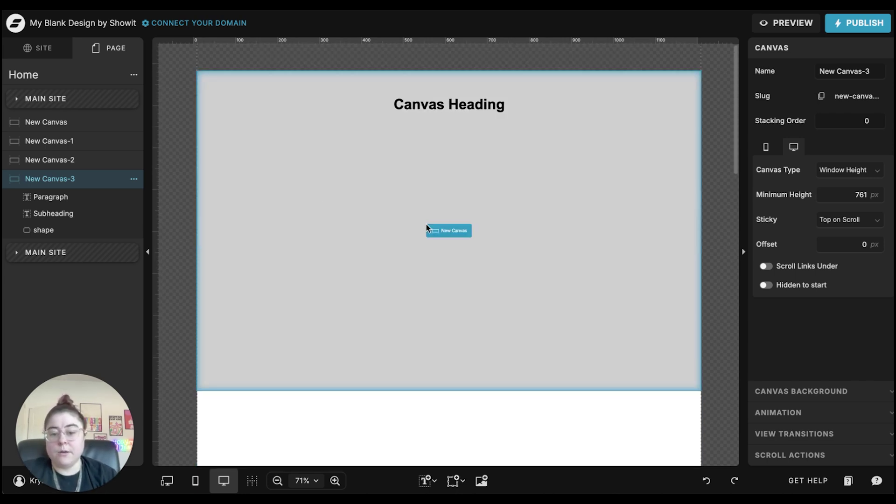
# Make New Canvas-2's background transparent at 0% colour opacity
pyautogui.click(466, 179)
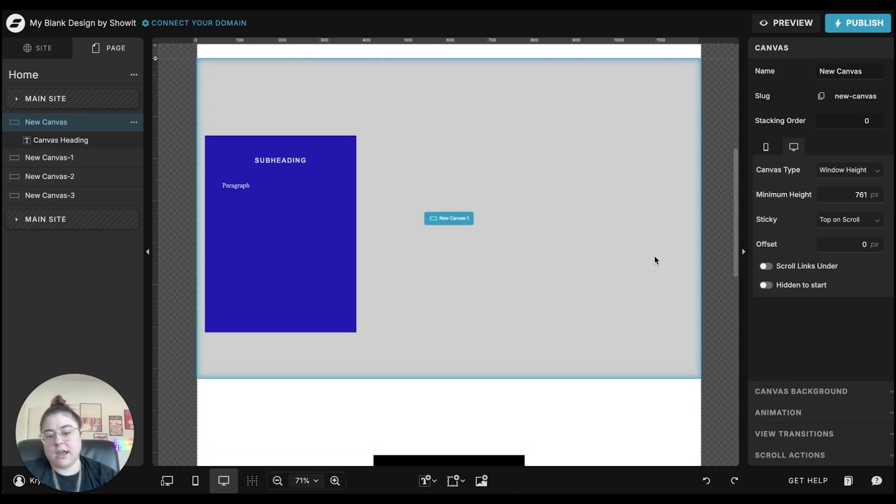
pyautogui.click(594, 172)
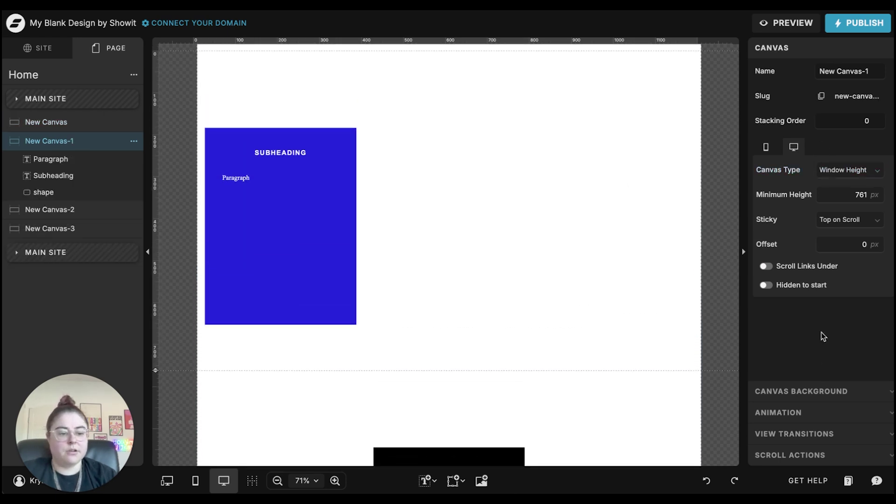
pyautogui.click(800, 393)
pyautogui.click(824, 152)
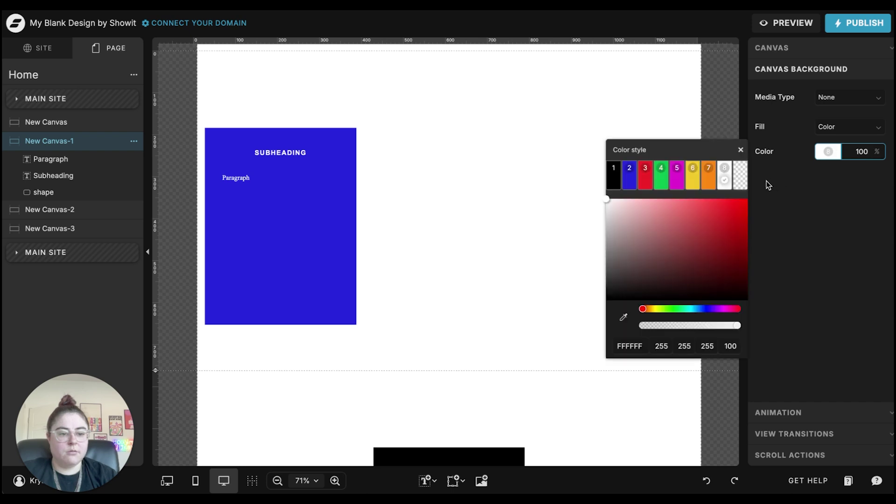
pyautogui.click(525, 342)
pyautogui.click(572, 377)
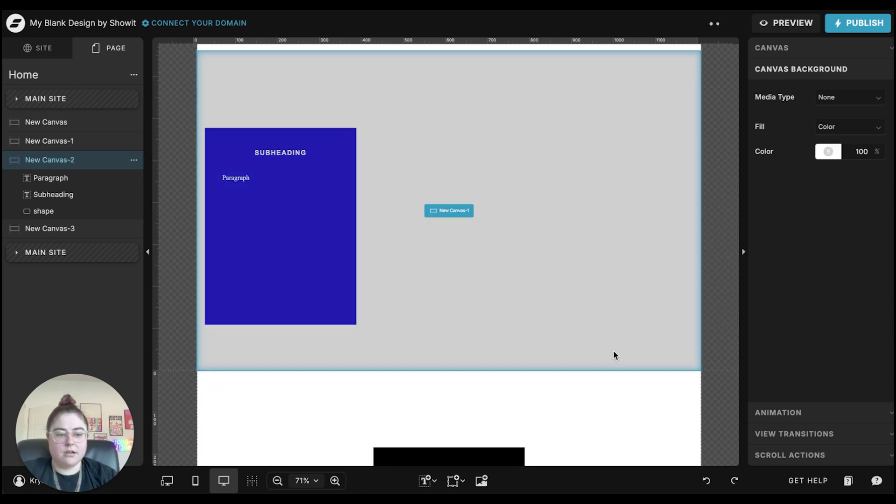
pyautogui.click(827, 151)
pyautogui.click(740, 174)
pyautogui.scroll(-5, 524, 189)
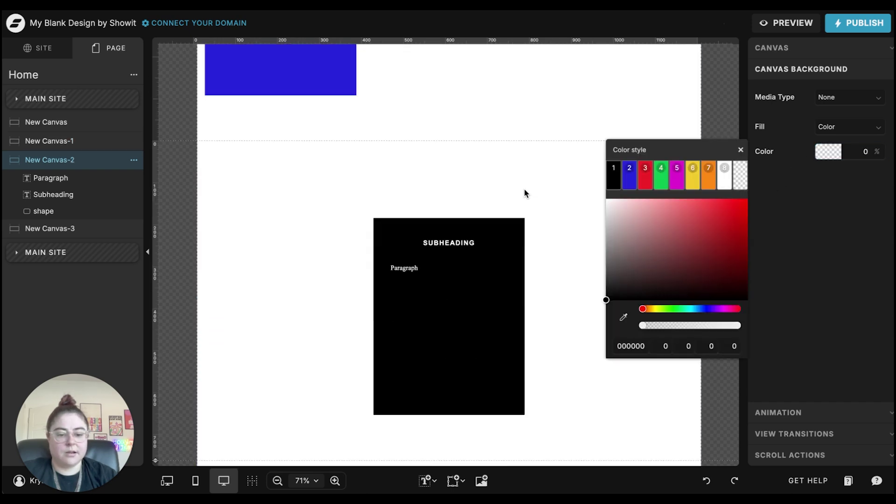
# Make New Canvas-3's background transparent at 0% colour opacity as well
pyautogui.click(456, 233)
pyautogui.click(825, 151)
pyautogui.click(740, 175)
pyautogui.click(416, 270)
pyautogui.scroll(10, 417, 270)
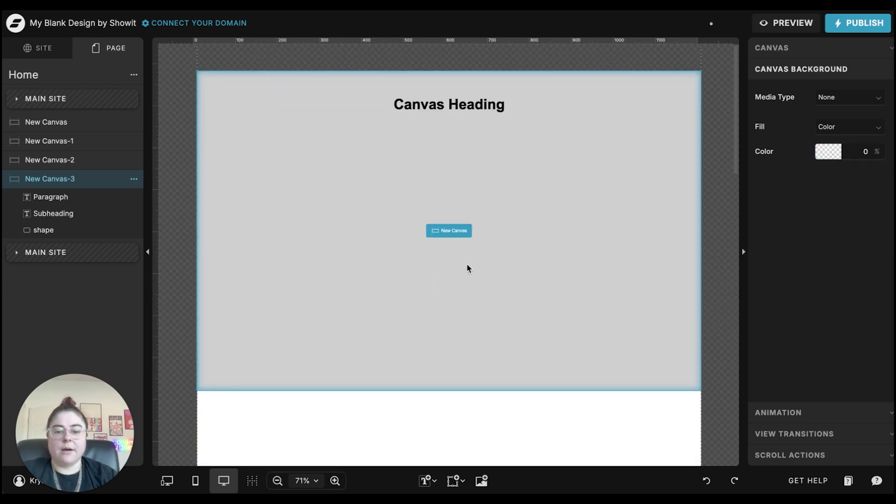
pyautogui.scroll(-3, 519, 236)
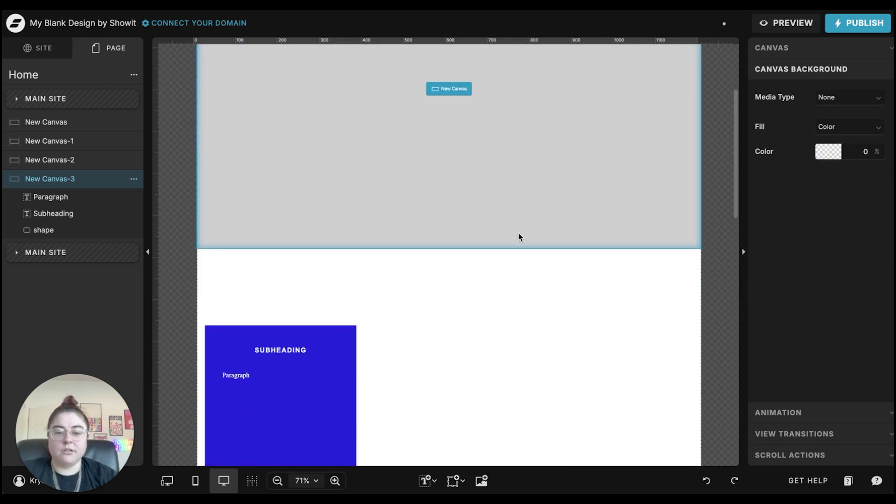
pyautogui.click(468, 103)
pyautogui.scroll(3, 530, 180)
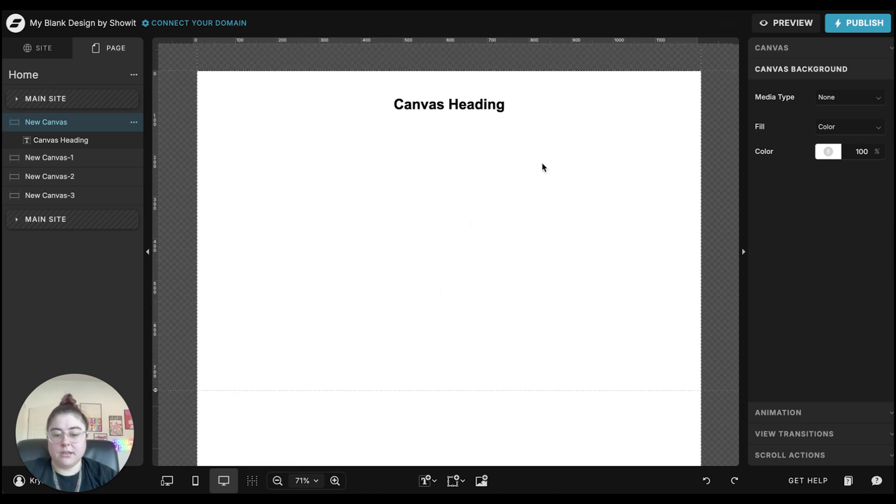
# Set New Canvas-1's stacking order to 1 and New Canvas-2's to 2
pyautogui.click(809, 75)
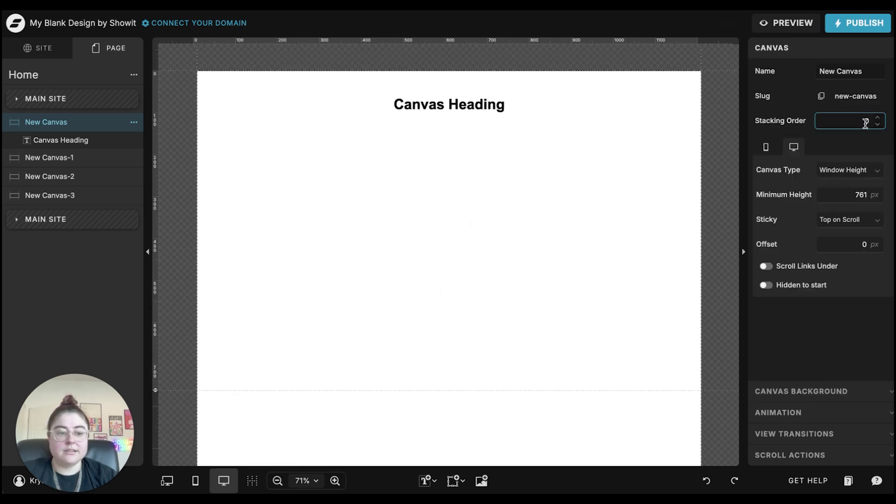
pyautogui.scroll(-7, 543, 181)
pyautogui.click(543, 181)
pyautogui.click(877, 118)
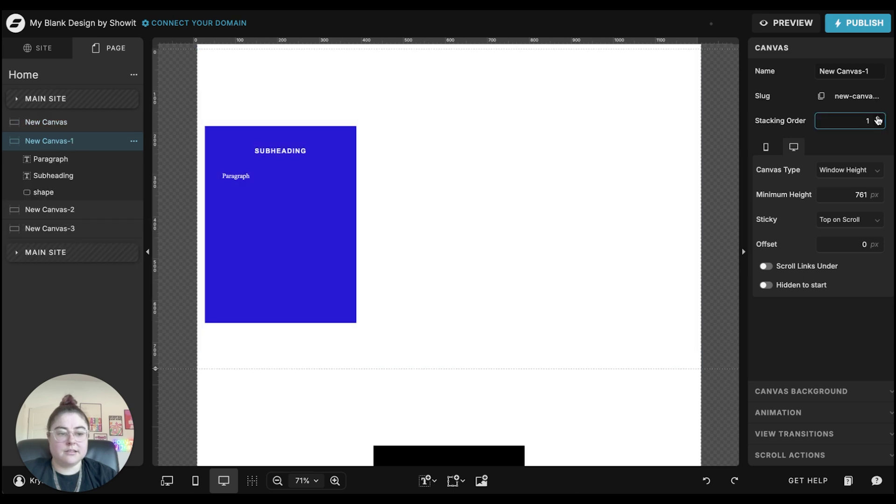
pyautogui.scroll(-7, 576, 122)
pyautogui.click(588, 139)
pyautogui.click(877, 117)
# Set New Canvas-3's stacking order to 3
pyautogui.scroll(-7, 617, 161)
pyautogui.click(469, 170)
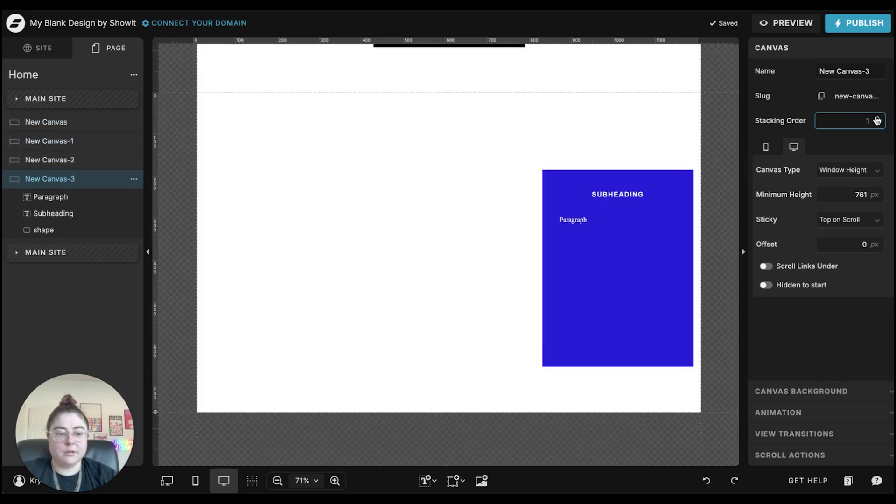
pyautogui.click(876, 119)
pyautogui.scroll(10, 510, 183)
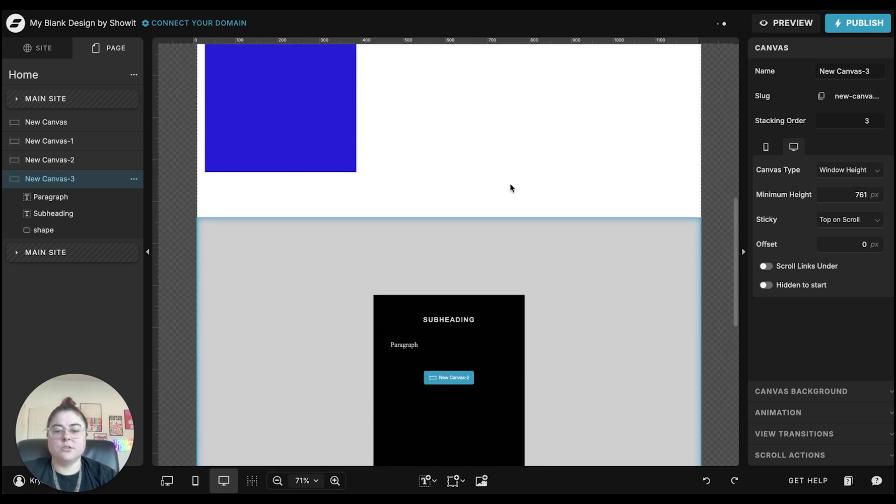
pyautogui.scroll(-8, 402, 196)
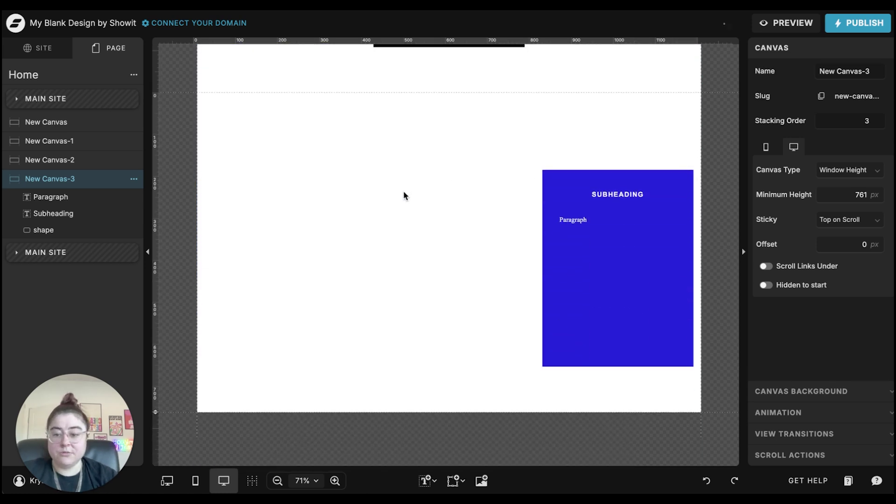
pyautogui.click(134, 75)
# Add a blank New Canvas-4 with a Heading reading 'Next Canvas'
pyautogui.click(196, 103)
pyautogui.click(59, 205)
pyautogui.click(425, 480)
pyautogui.click(448, 431)
pyautogui.doubleClick(444, 329)
pyautogui.write('N')
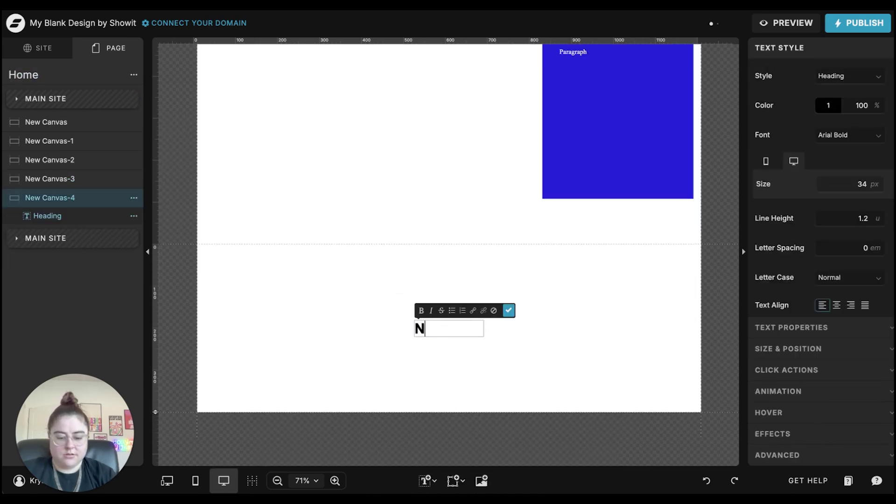
pyautogui.write('ext Canv')
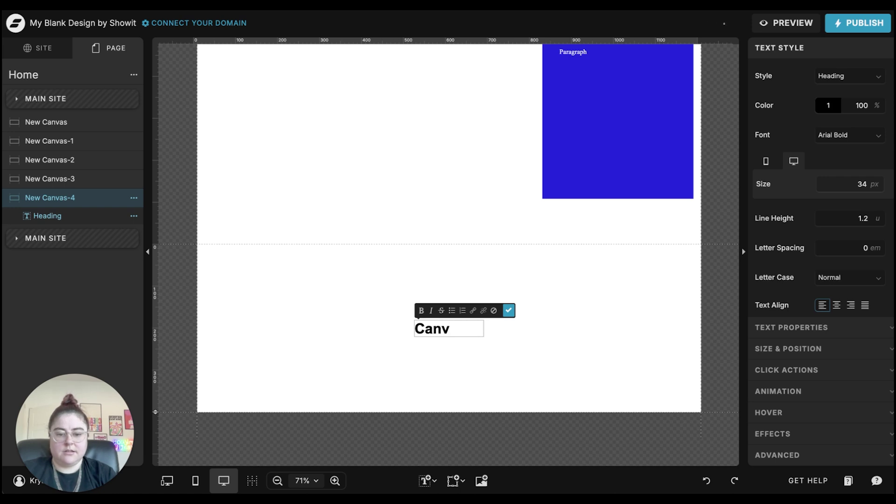
pyautogui.write('as')
pyautogui.click(487, 332)
# Widen and centre-align the Next Canvas heading, centre it horizontally and move it near the top
pyautogui.moveTo(484, 326); pyautogui.dragTo(610, 329)
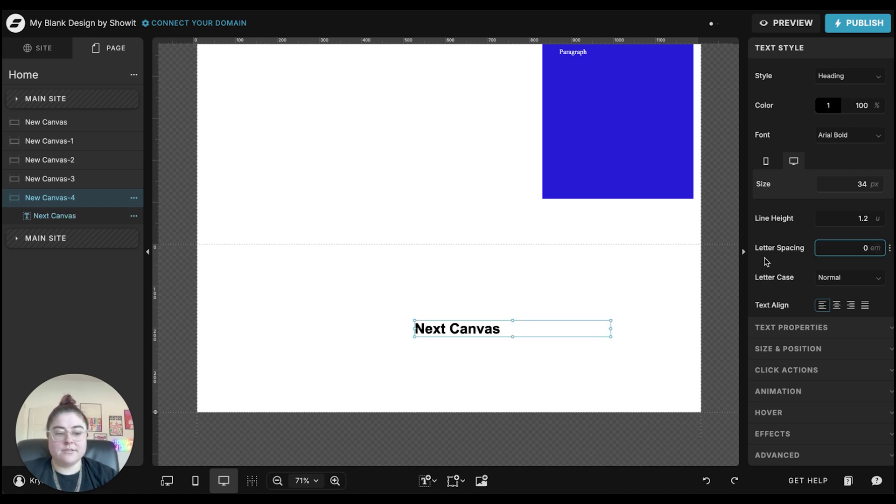
pyautogui.click(836, 305)
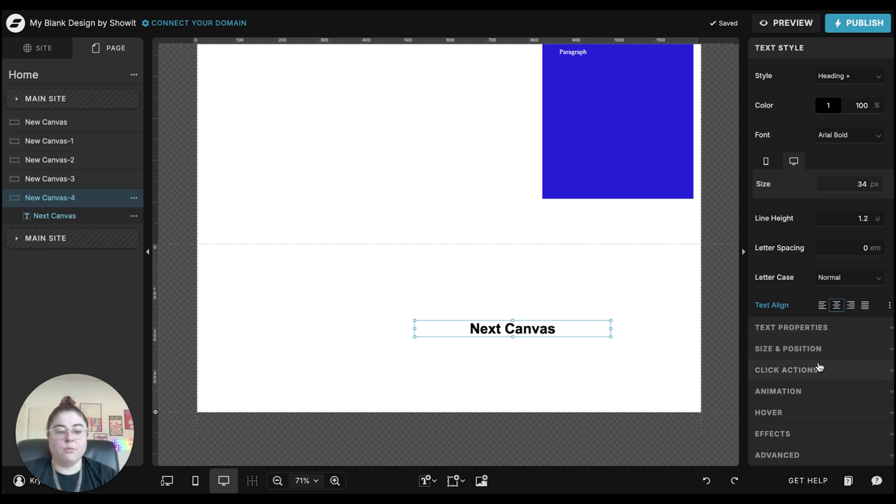
pyautogui.click(788, 349)
pyautogui.click(787, 238)
pyautogui.moveTo(489, 326); pyautogui.dragTo(488, 282)
pyautogui.click(471, 184)
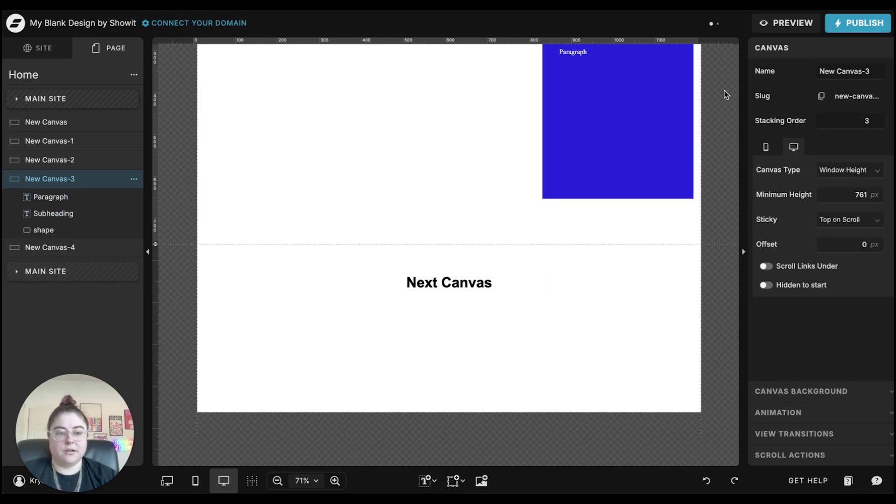
# Make New Canvas-4 677 px tall and give it stacking order 4
pyautogui.click(412, 361)
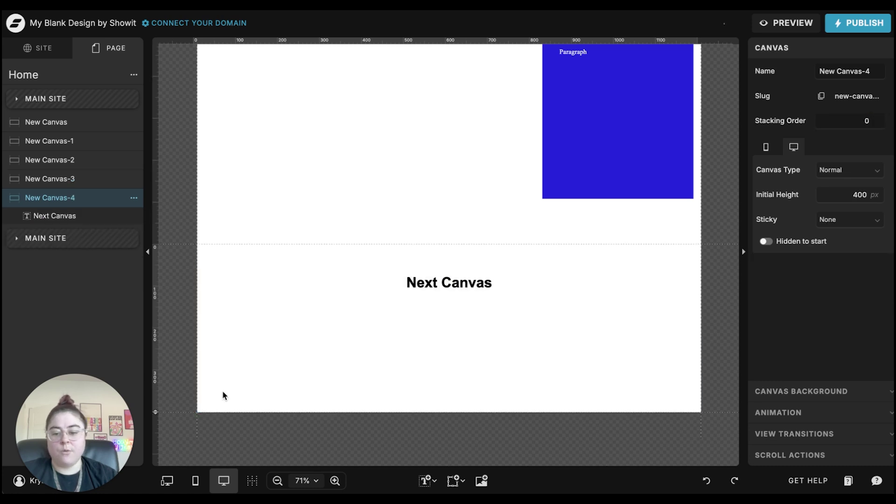
pyautogui.moveTo(155, 412); pyautogui.dragTo(158, 459)
pyautogui.click(863, 120)
pyautogui.doubleClick(861, 120)
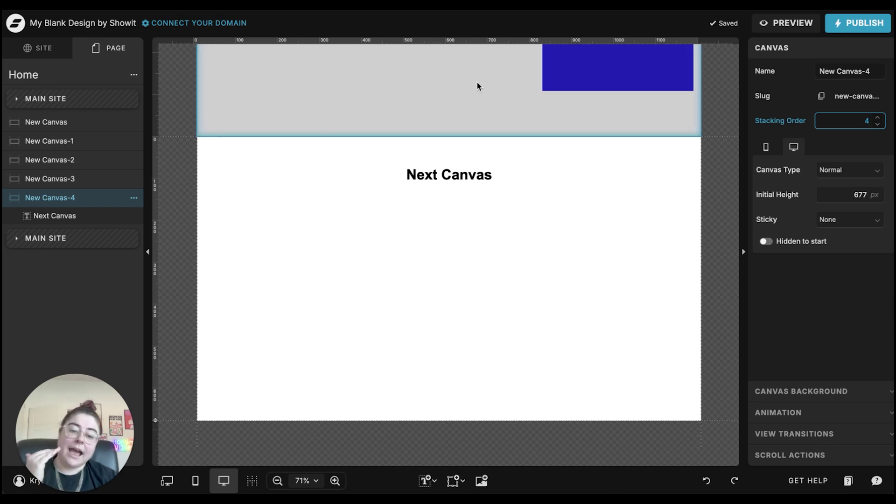
# Add a new blank canvas below Next Canvas on the Home page
pyautogui.click(134, 74)
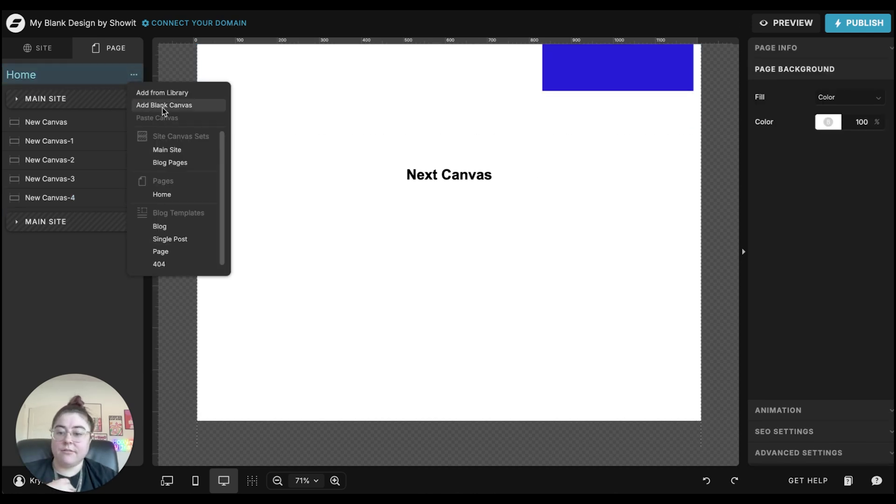
pyautogui.click(163, 105)
pyautogui.click(415, 269)
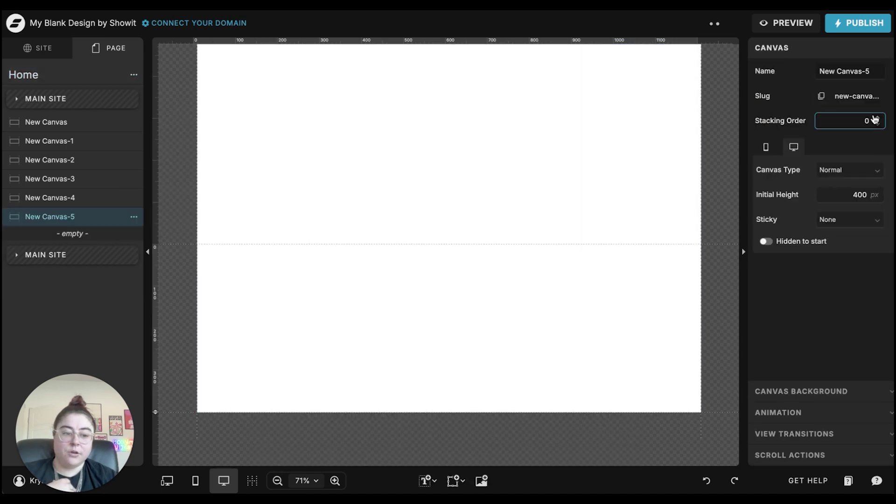
# Give the Next Canvas section a yellow background (swatch 6) and preview the site
pyautogui.click(590, 154)
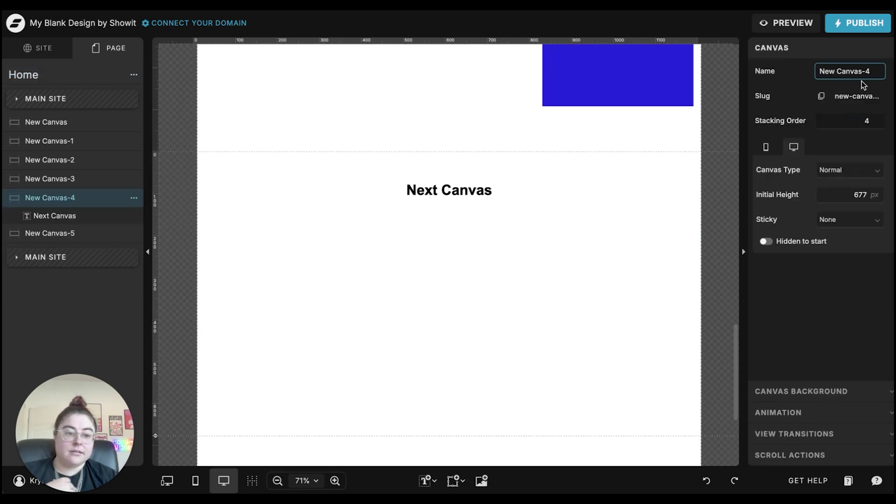
pyautogui.click(784, 390)
pyautogui.click(824, 153)
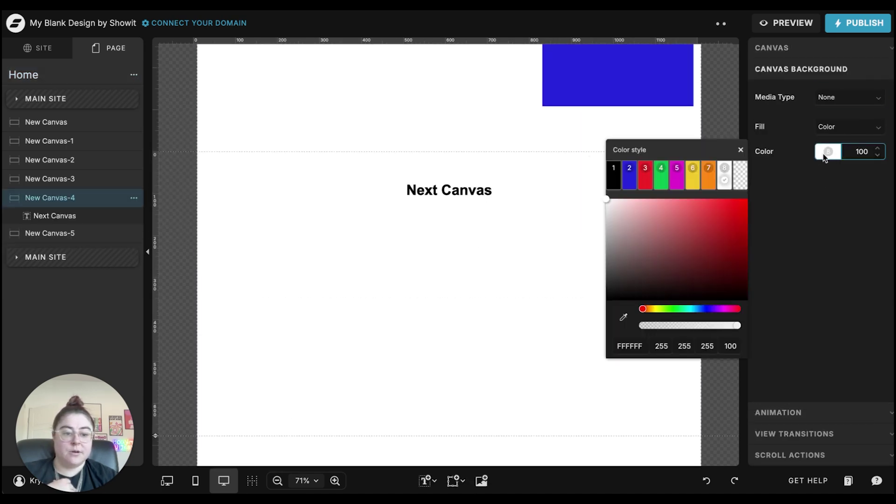
pyautogui.click(693, 177)
pyautogui.click(425, 259)
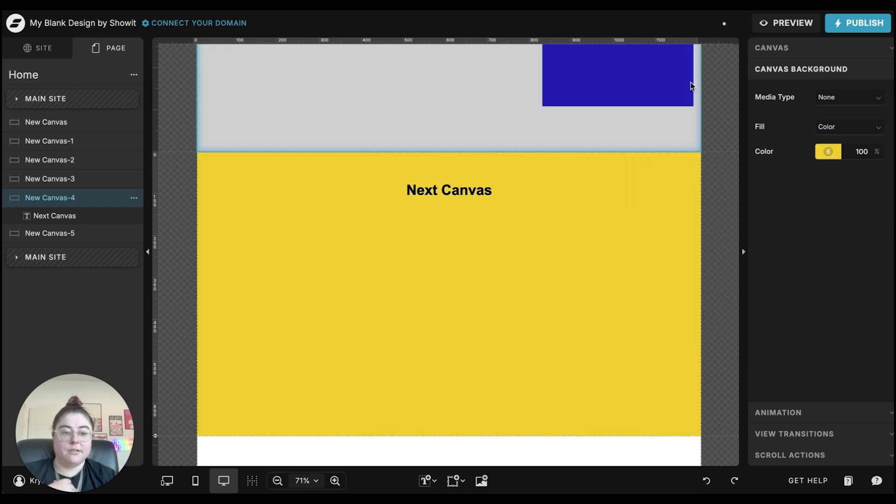
pyautogui.click(785, 23)
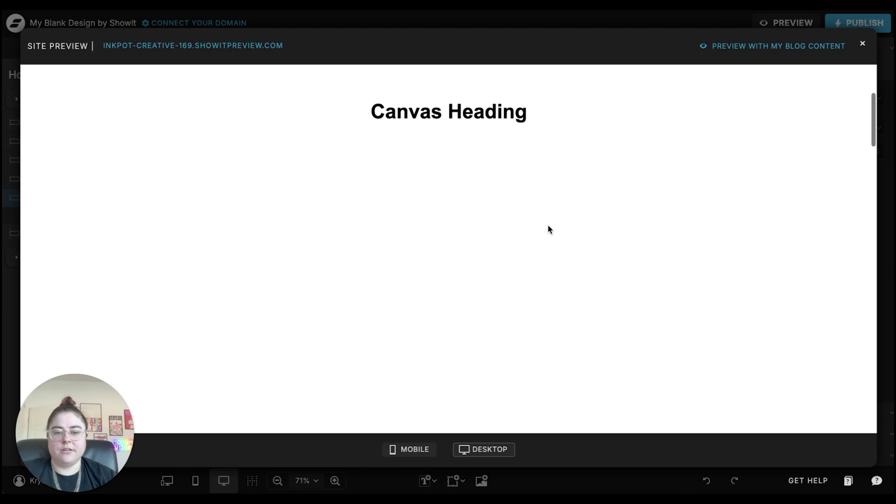
# Scroll the preview past the sticky column boxes and yellow Next Canvas section, then close it
pyautogui.scroll(-8, 543, 223)
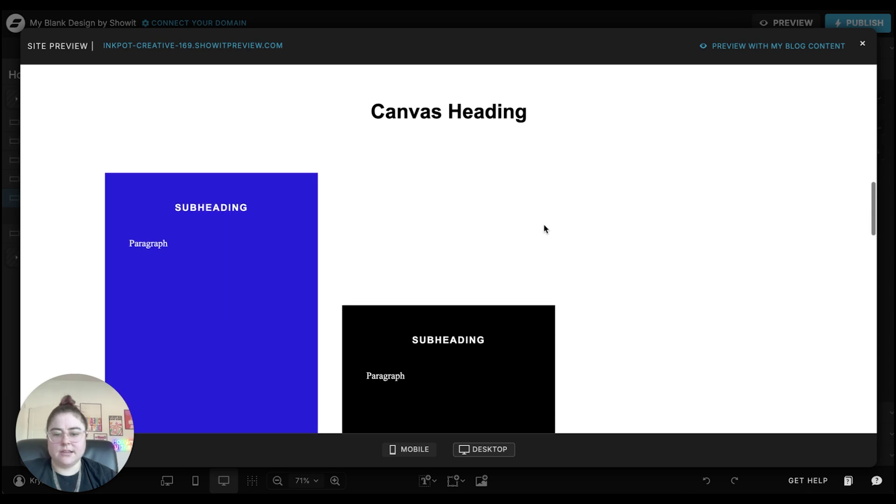
pyautogui.scroll(-10, 544, 225)
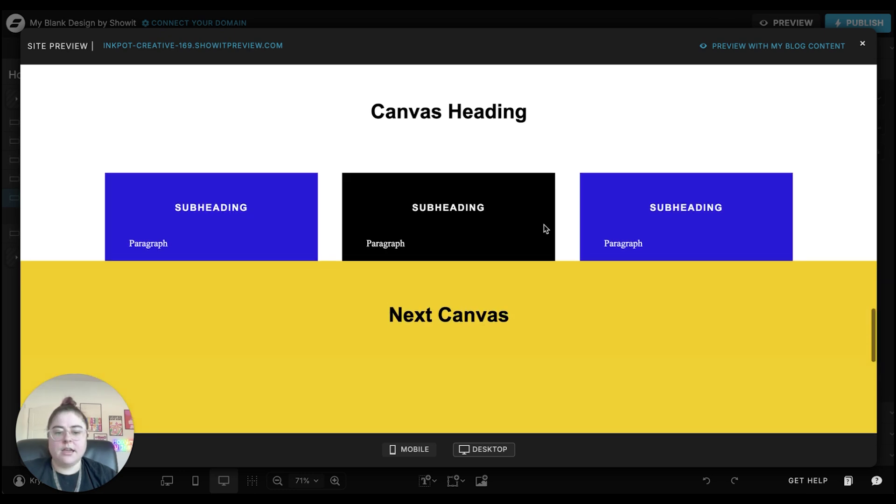
pyautogui.scroll(-3, 543, 223)
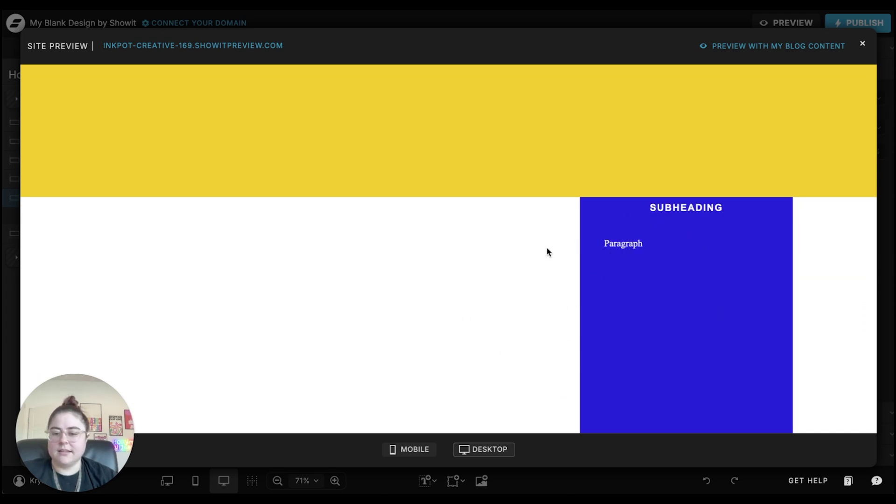
pyautogui.click(413, 30)
# Delete the empty New Canvas-5 from the Home page
pyautogui.scroll(-5, 544, 320)
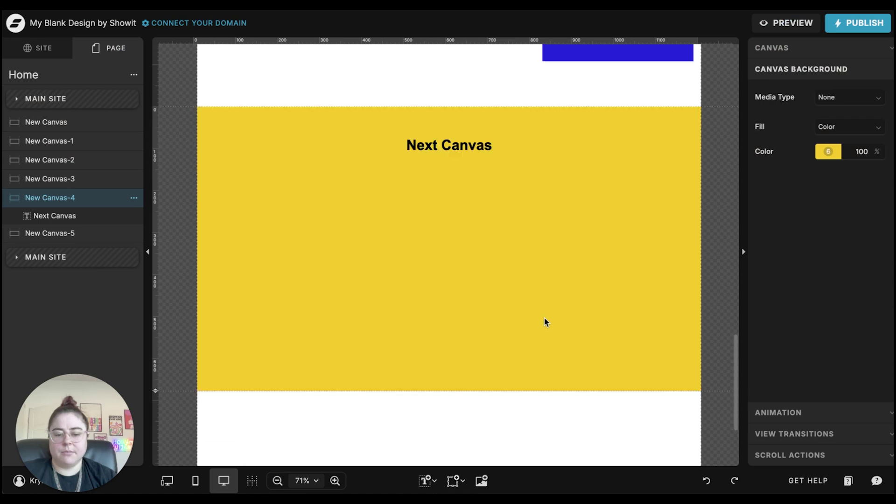
pyautogui.click(530, 311)
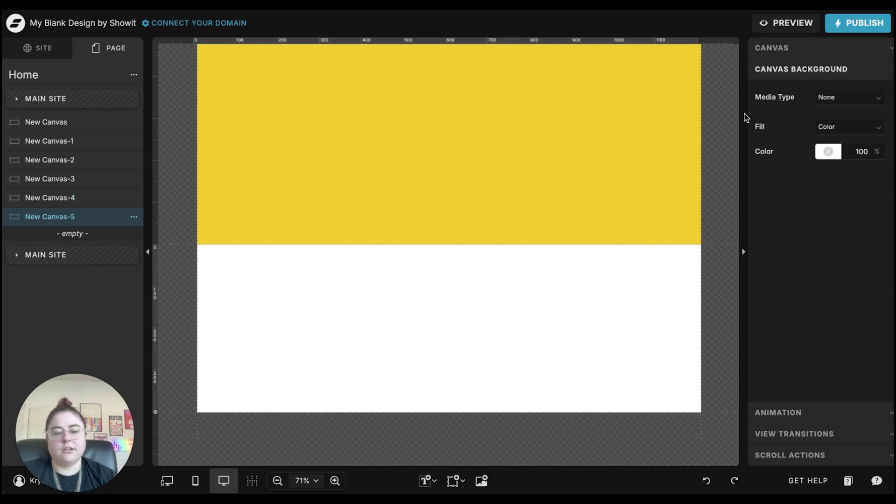
pyautogui.click(134, 216)
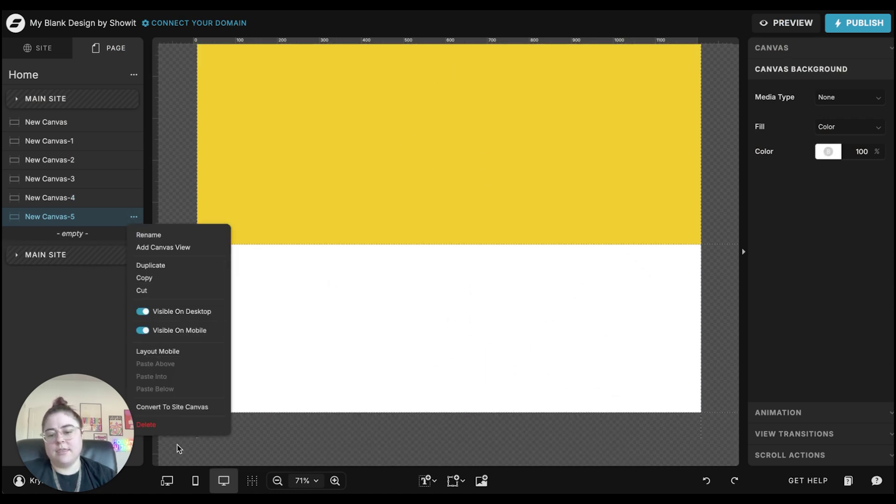
pyautogui.click(175, 419)
pyautogui.click(468, 114)
pyautogui.scroll(10, 468, 115)
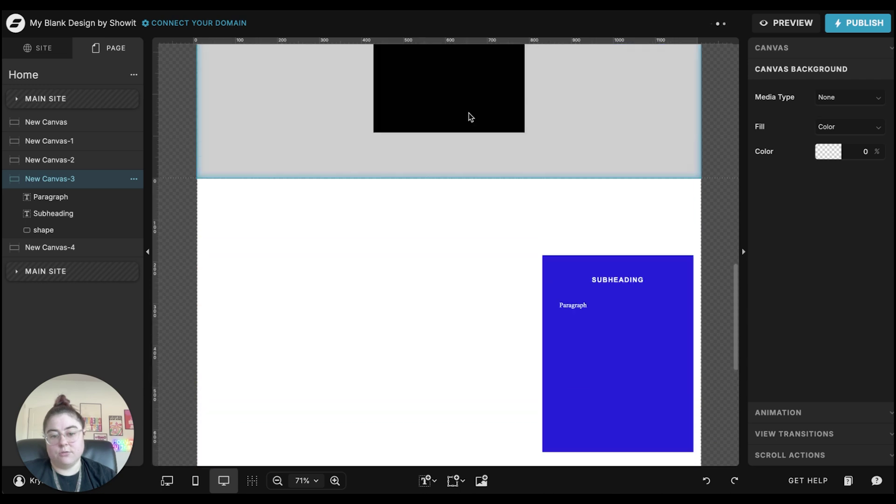
pyautogui.scroll(5, 469, 115)
# Preview the site in its own full window and scroll through the stacked column boxes
pyautogui.click(787, 22)
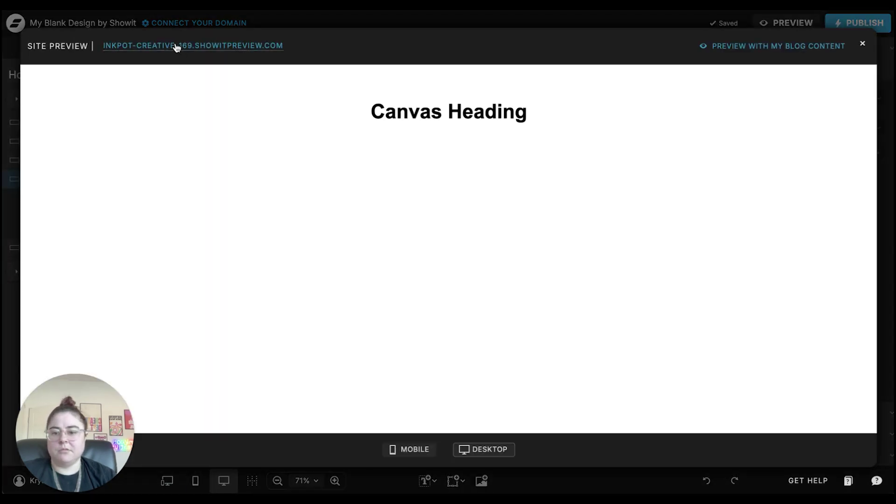
pyautogui.click(176, 44)
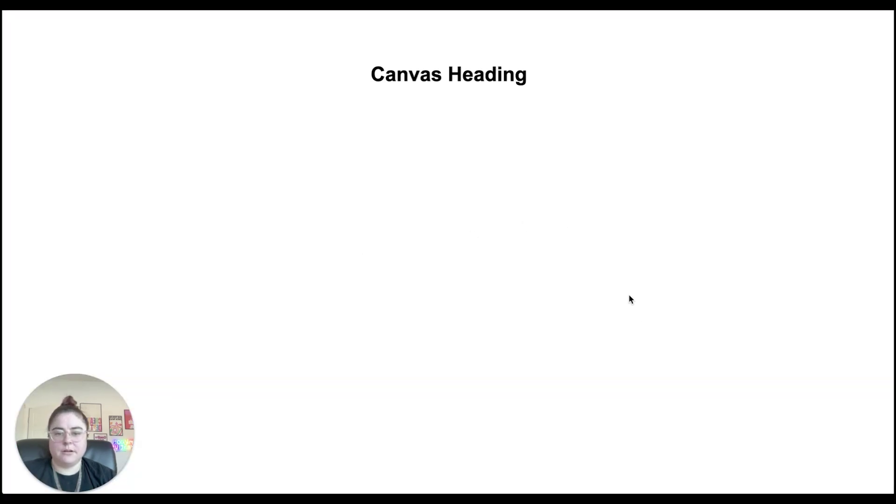
pyautogui.scroll(-5, 818, 300)
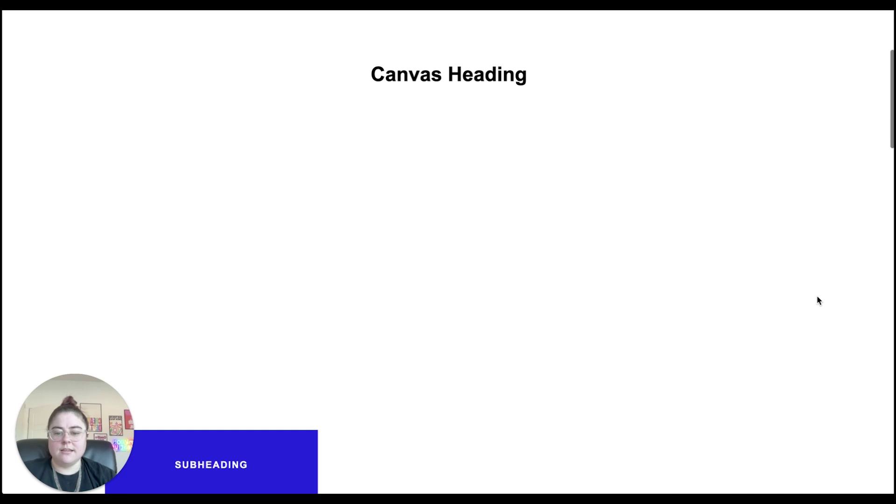
pyautogui.scroll(-3, 723, 218)
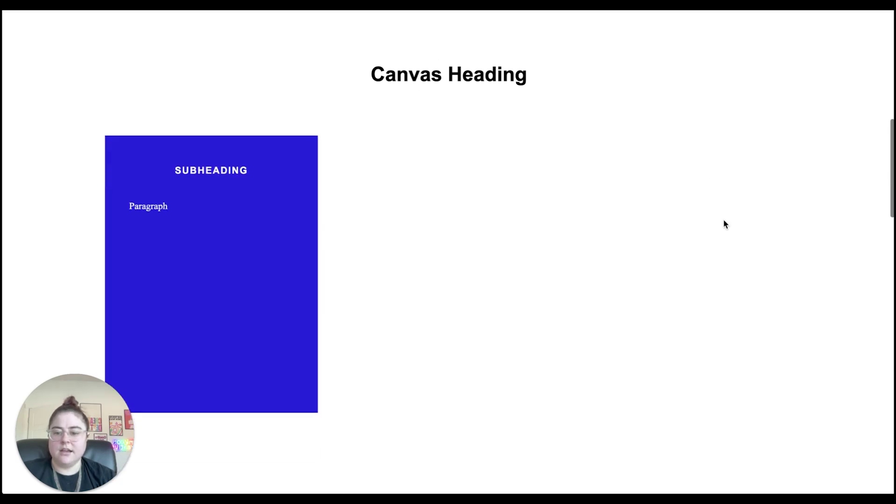
pyautogui.scroll(-8, 724, 220)
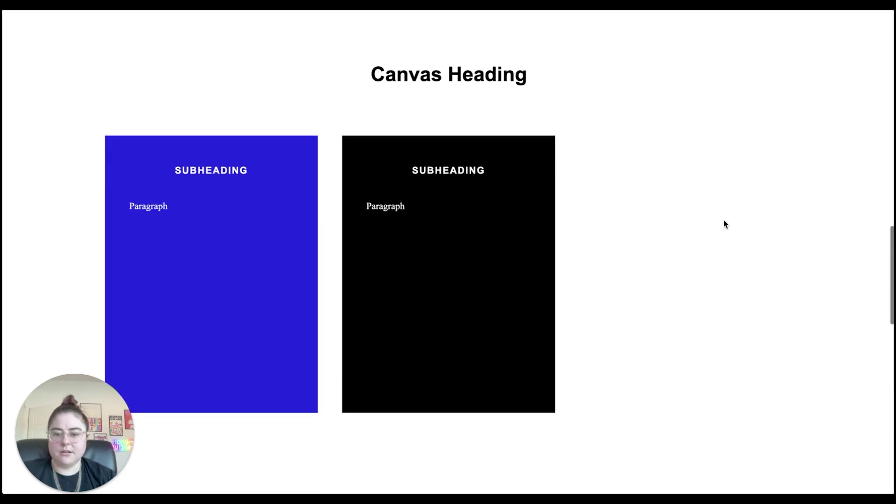
pyautogui.scroll(-8, 724, 220)
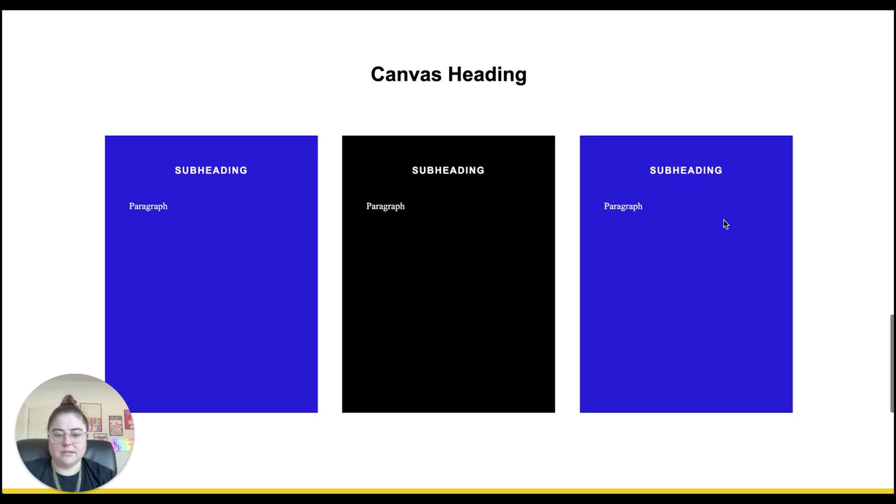
pyautogui.scroll(-8, 723, 220)
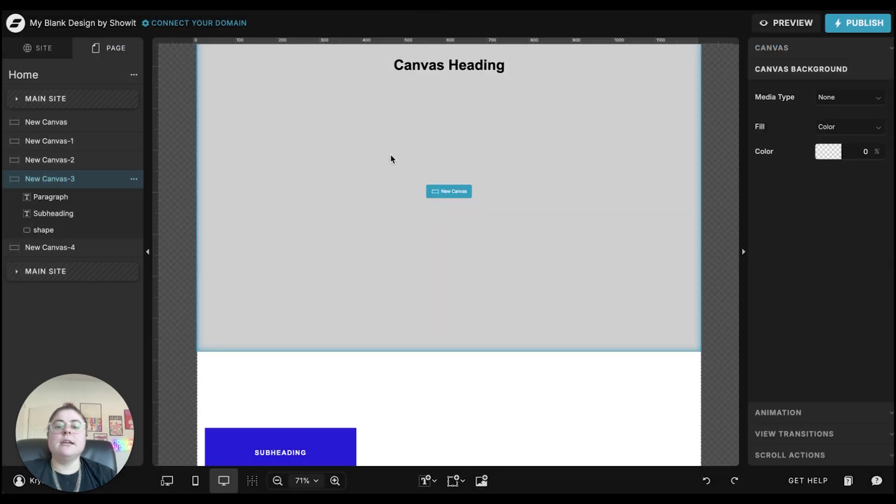
# Copy New Canvas-1's elements, including the blue box, into the top Canvas Heading canvas
pyautogui.click(390, 154)
pyautogui.scroll(3, 516, 192)
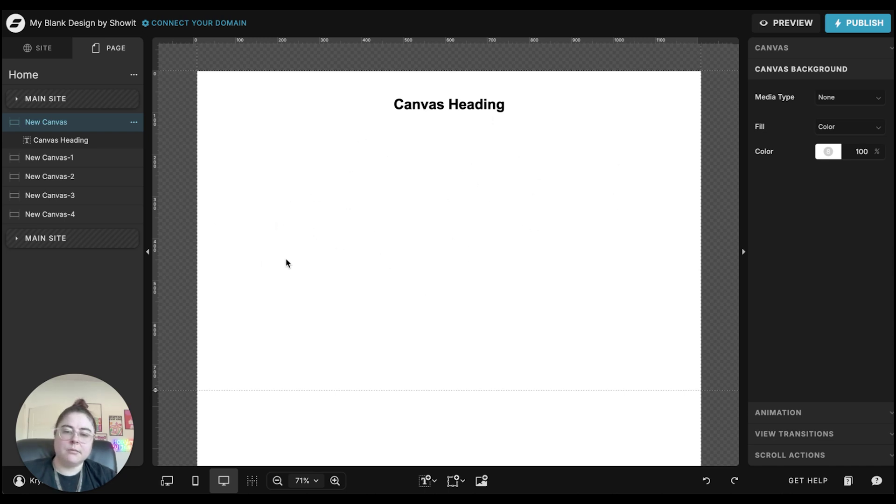
pyautogui.scroll(-5, 269, 220)
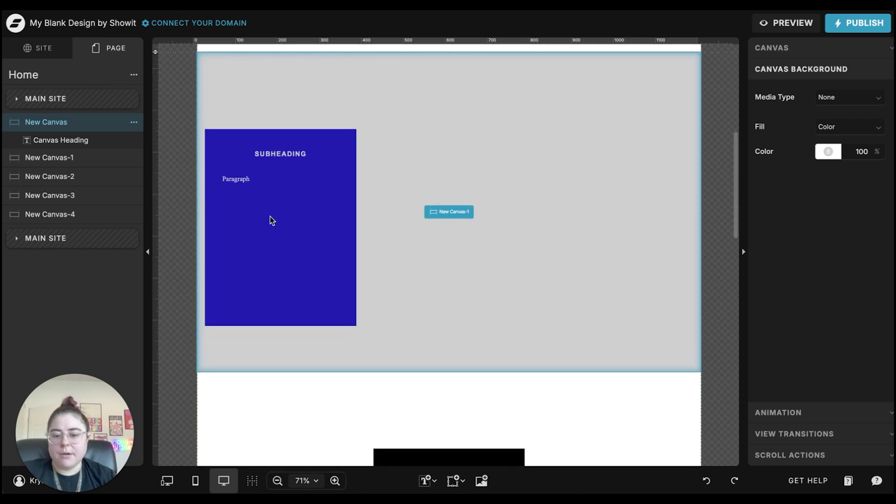
pyautogui.hotkey('ctrl', 'a')
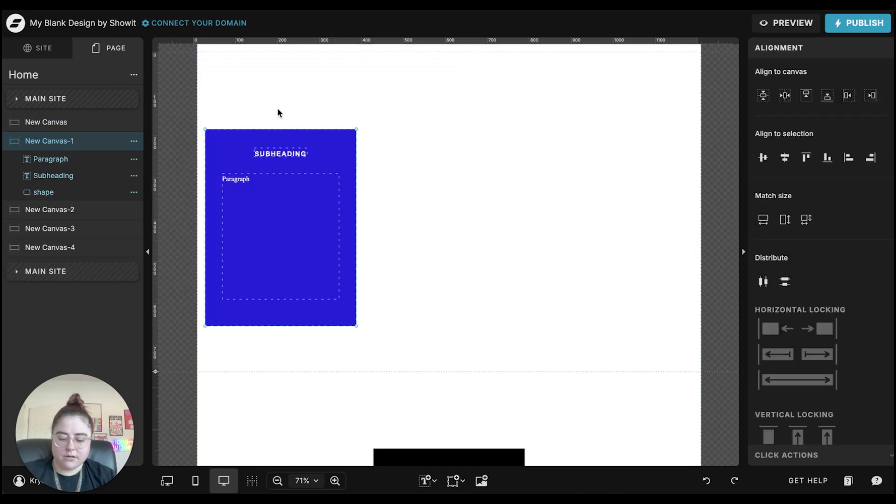
pyautogui.scroll(5, 345, 141)
pyautogui.hotkey('ctrl', 'v')
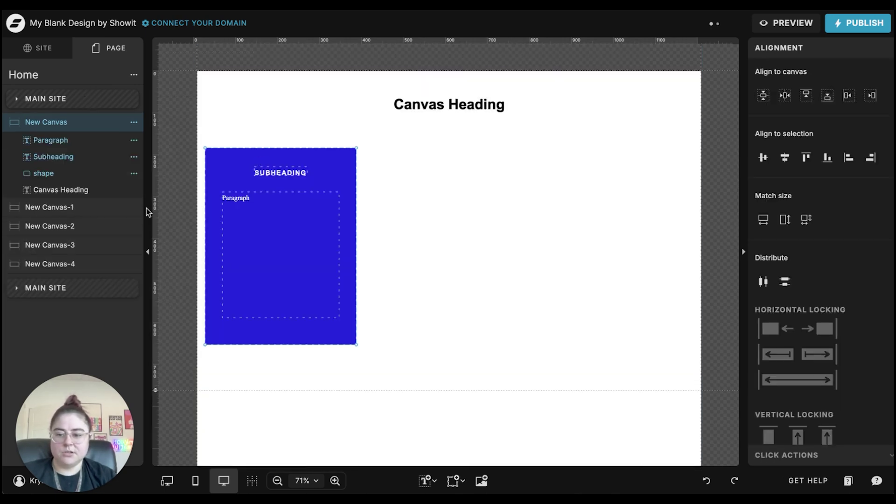
# Hide New Canvas-1 on both desktop and mobile
pyautogui.click(77, 206)
pyautogui.click(134, 141)
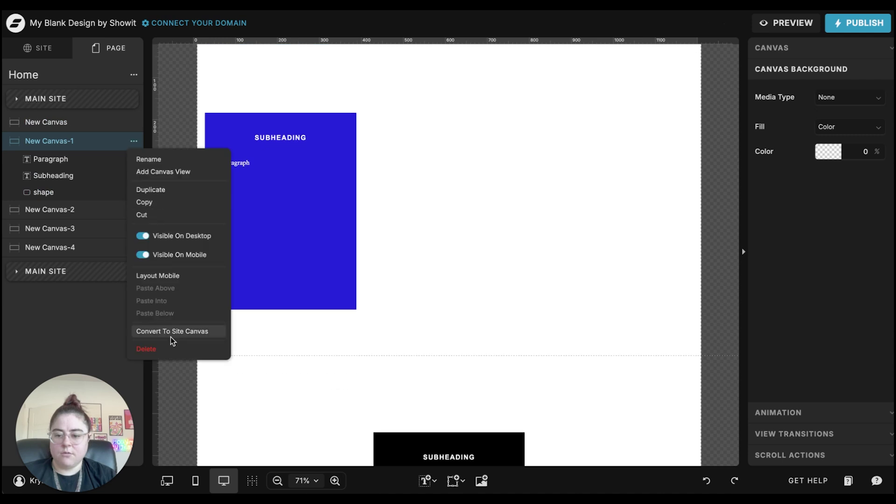
pyautogui.click(163, 237)
pyautogui.click(165, 255)
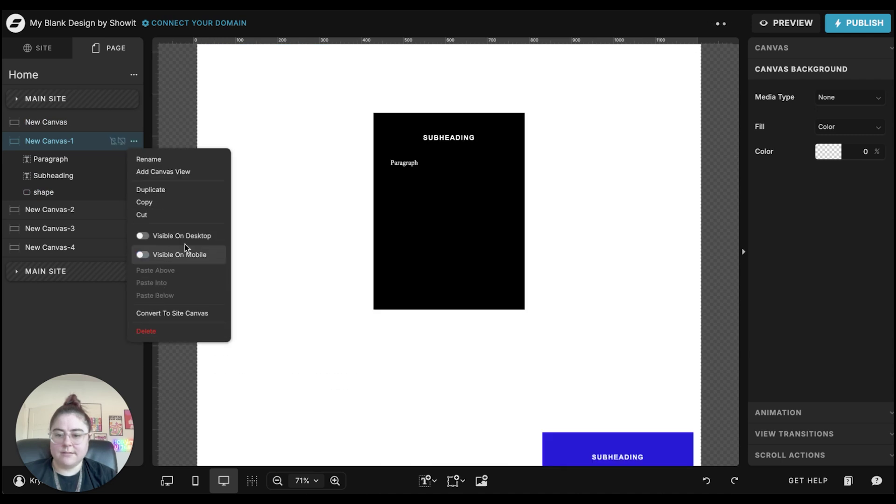
pyautogui.click(320, 224)
# Preview the site full-window, scroll through the sticky layout, and exit with Escape
pyautogui.click(784, 22)
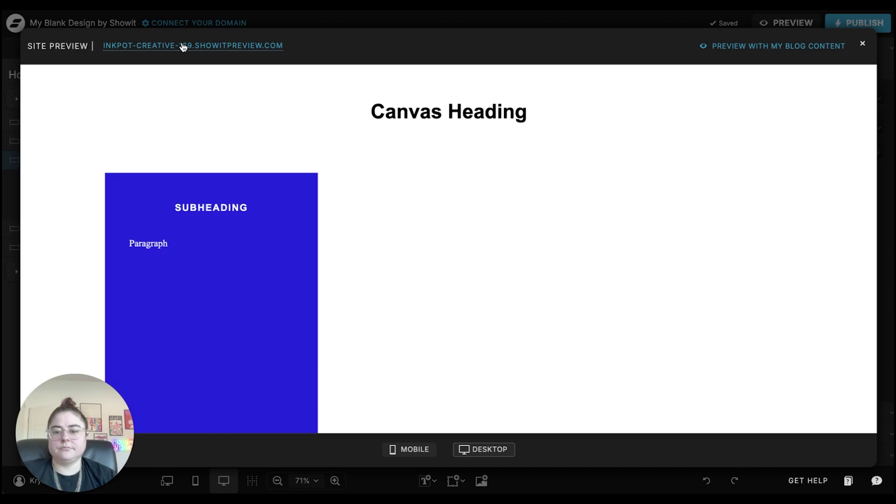
pyautogui.click(182, 47)
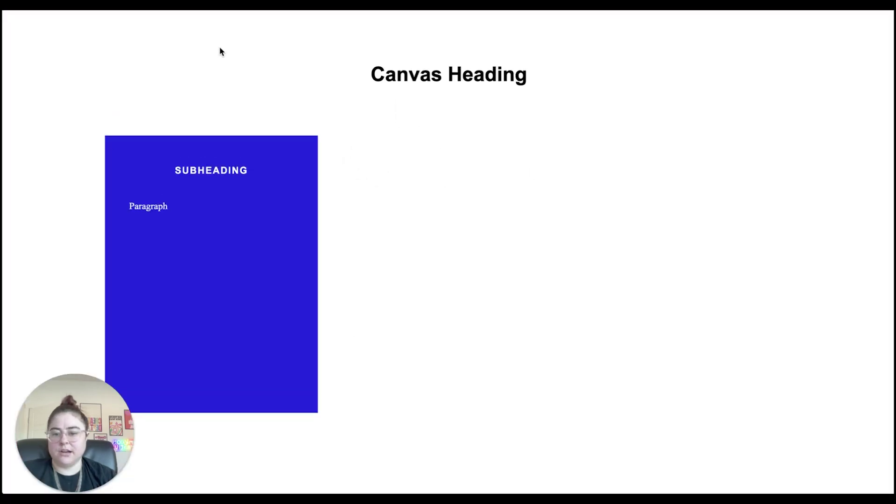
pyautogui.scroll(-10, 366, 137)
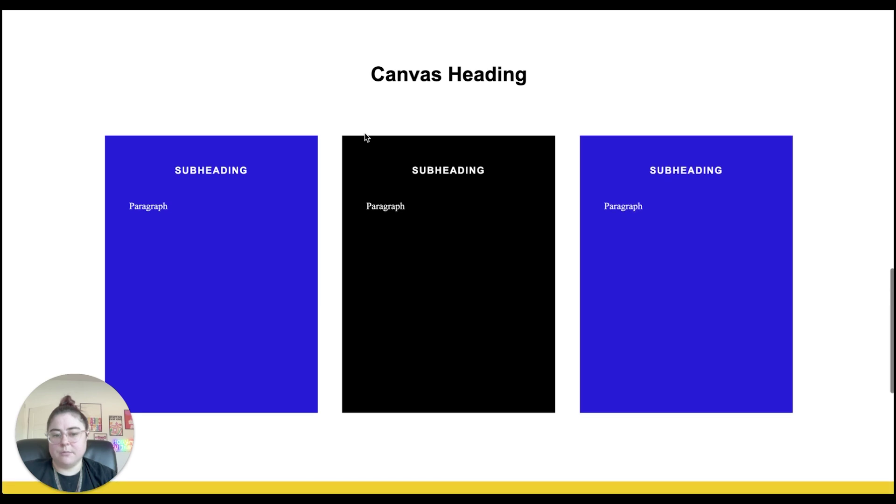
pyautogui.scroll(-4, 365, 135)
pyautogui.scroll(5, 365, 135)
pyautogui.scroll(6, 365, 135)
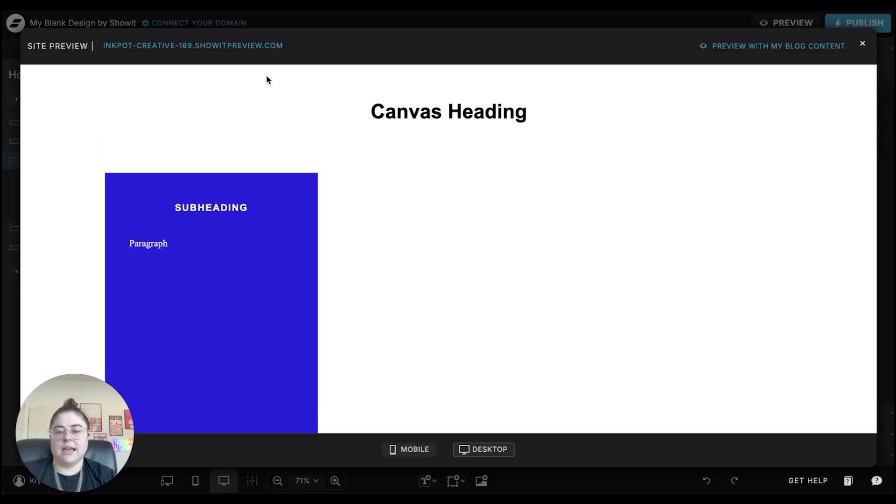
pyautogui.press('Escape')
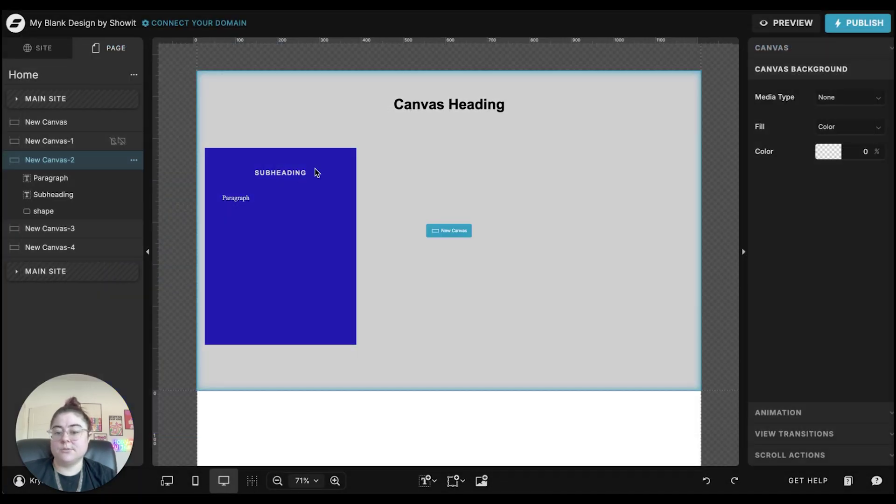
# Select New Canvas and switch the editor to its mobile layout
pyautogui.click(368, 254)
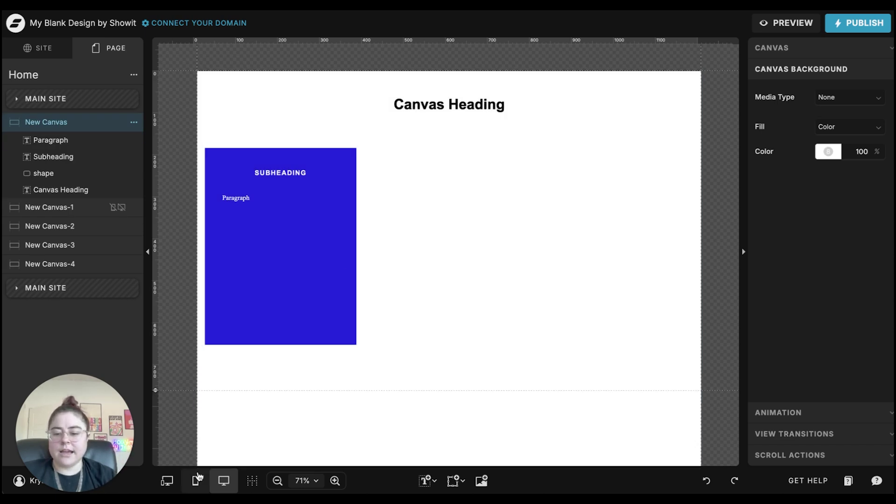
pyautogui.click(196, 480)
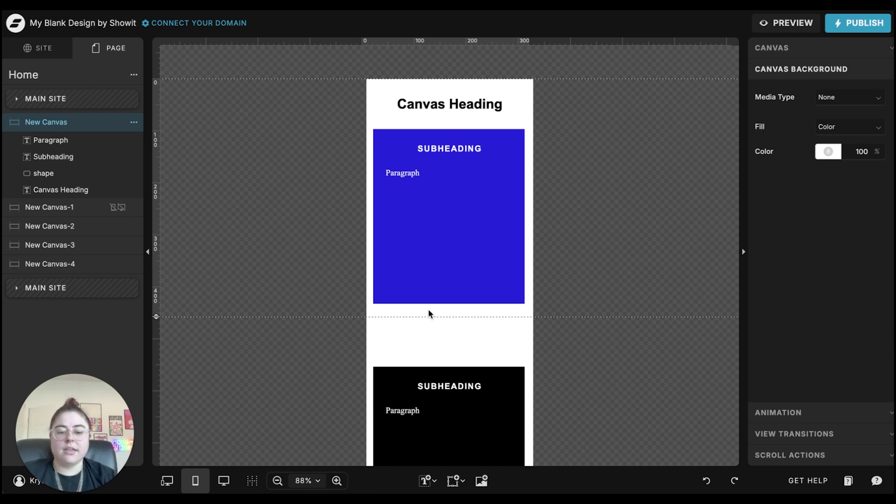
# Review the canvas's general, desktop sticky and mobile settings
pyautogui.click(765, 49)
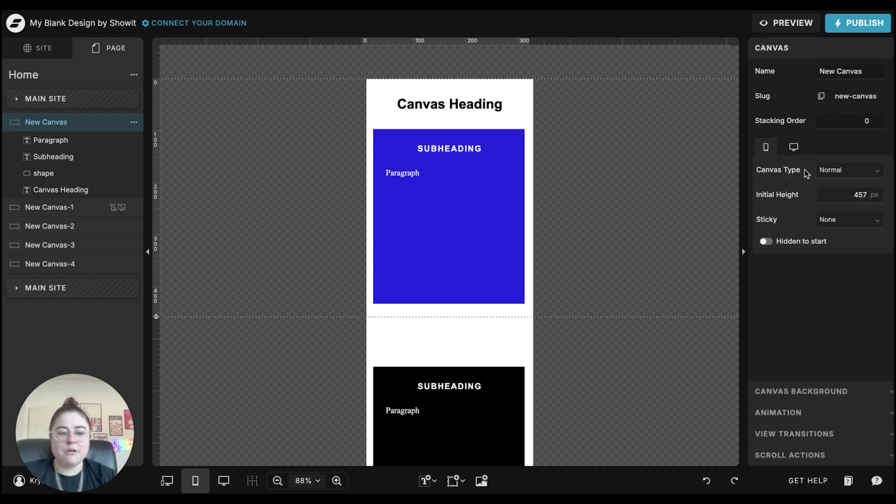
pyautogui.click(793, 147)
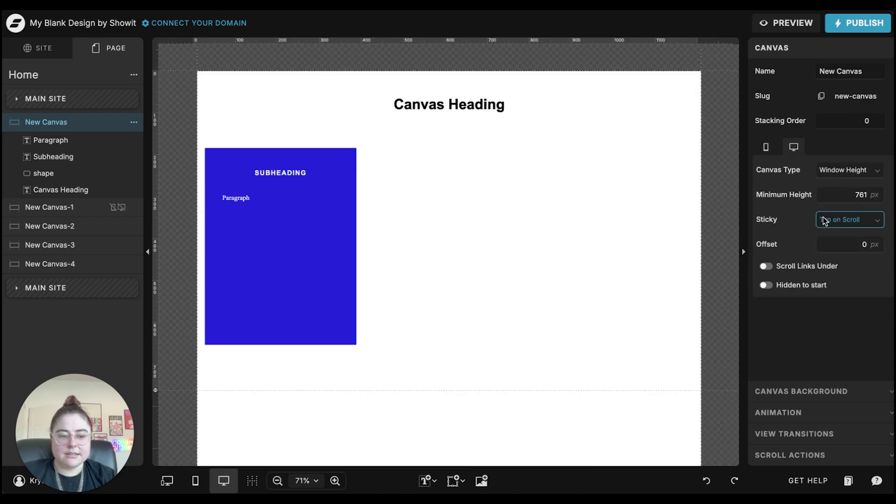
pyautogui.click(766, 146)
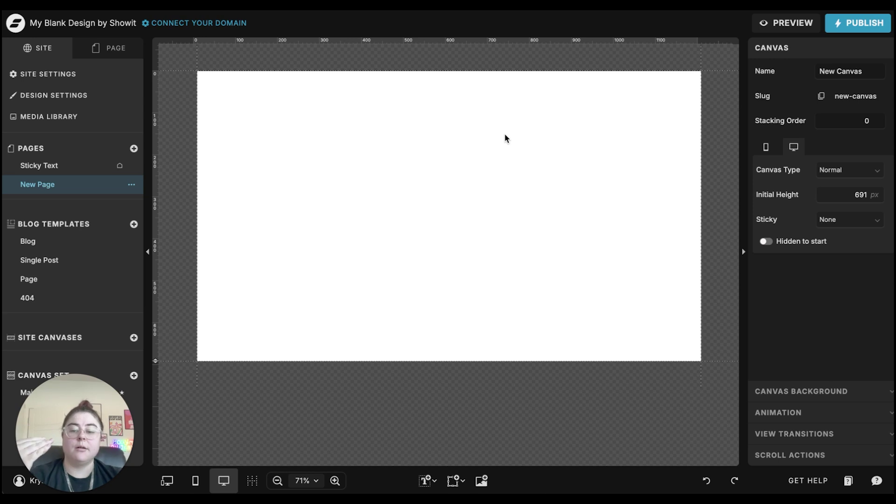
# Open the new blank page and add a Heading reading 'My Favorite Wedding Images'
pyautogui.click(65, 165)
pyautogui.scroll(-10, 455, 196)
pyautogui.scroll(3, 281, 175)
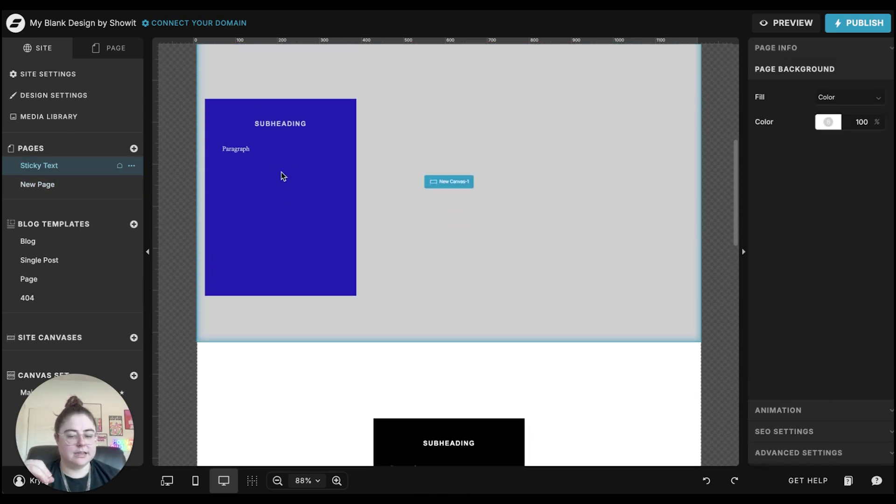
pyautogui.click(82, 185)
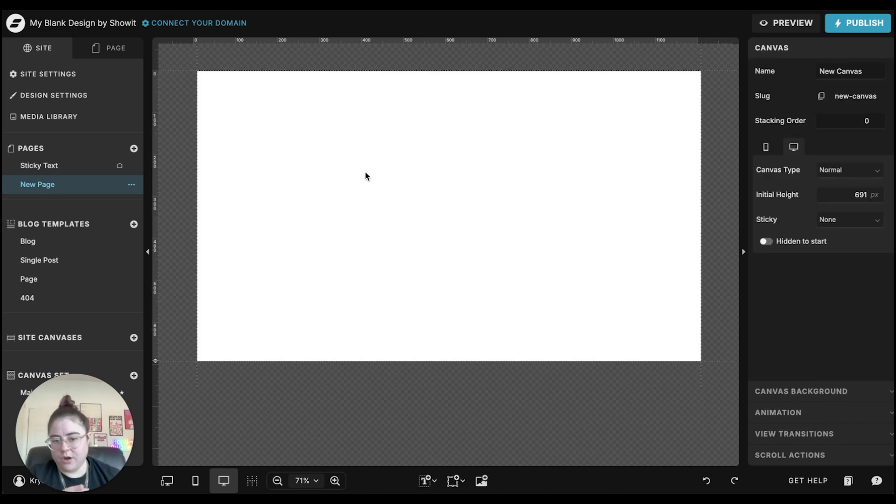
pyautogui.click(426, 480)
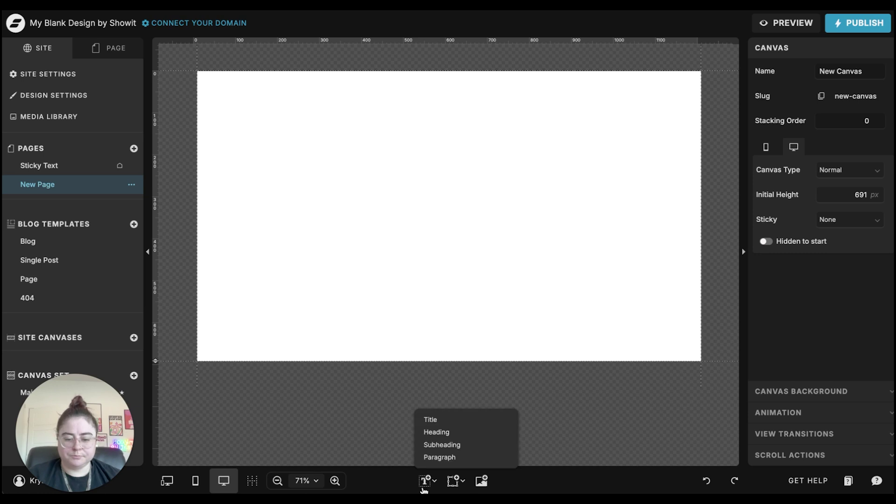
pyautogui.click(448, 429)
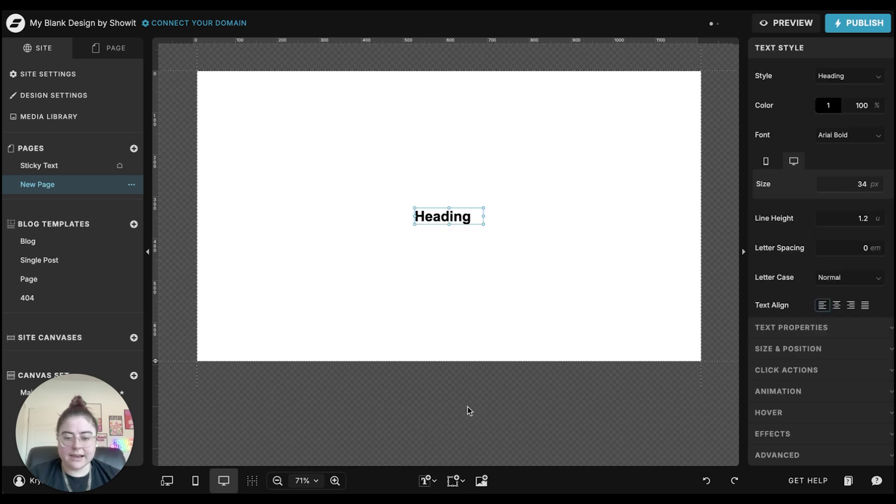
pyautogui.doubleClick(466, 215)
pyautogui.doubleClick(466, 215)
pyautogui.write('My Favorite Wedding Images')
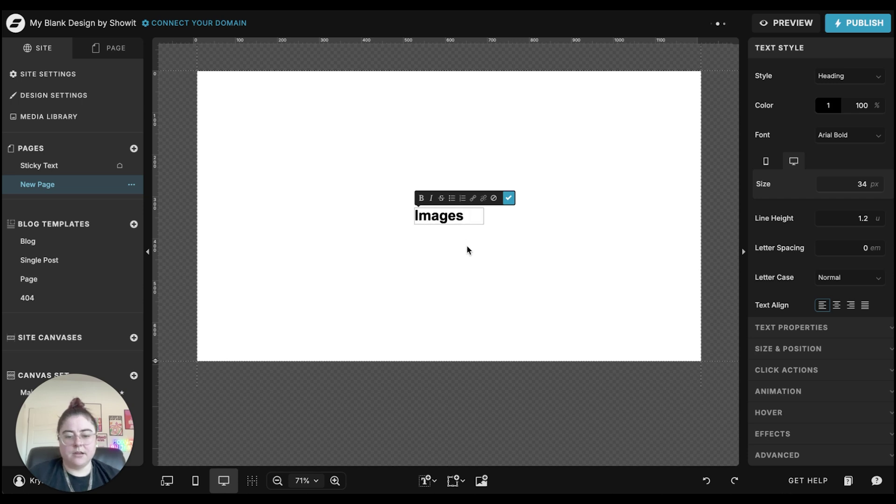
pyautogui.press('Escape')
# Widen the heading to two lines, centre-align its text and centre it on the canvas
pyautogui.moveTo(483, 223); pyautogui.dragTo(550, 233)
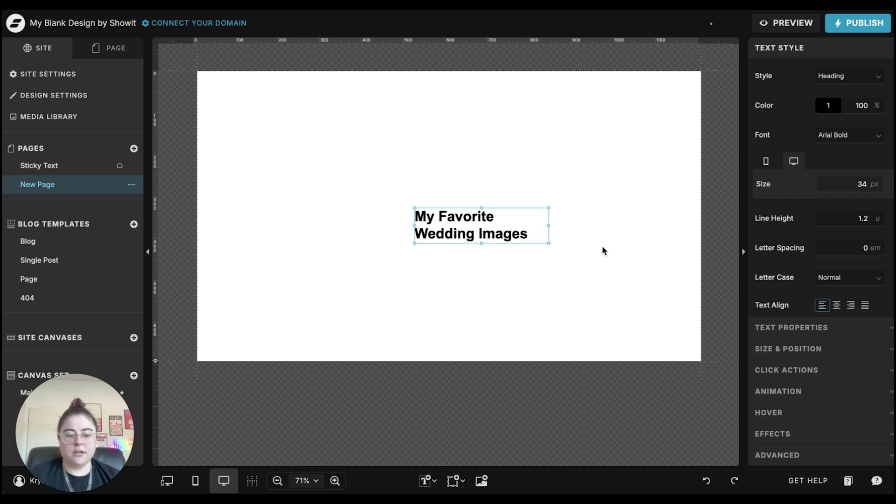
pyautogui.click(837, 304)
pyautogui.click(758, 349)
pyautogui.click(761, 236)
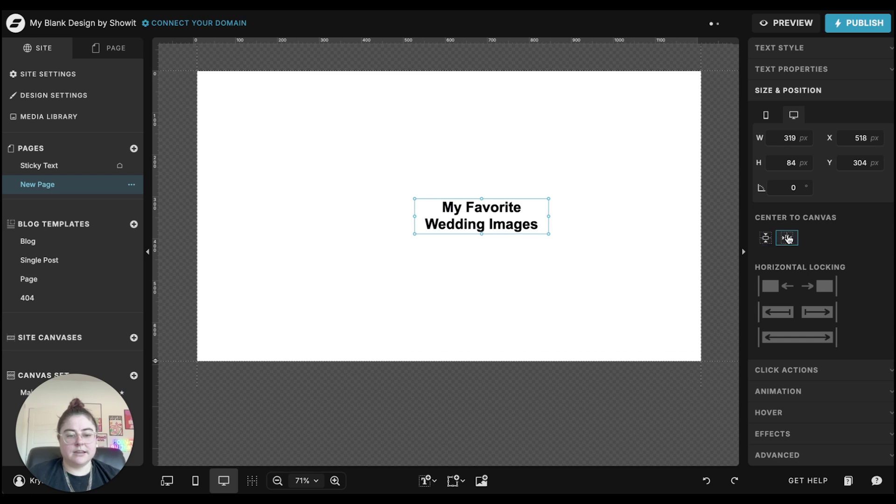
pyautogui.click(786, 237)
pyautogui.click(481, 279)
pyautogui.click(433, 228)
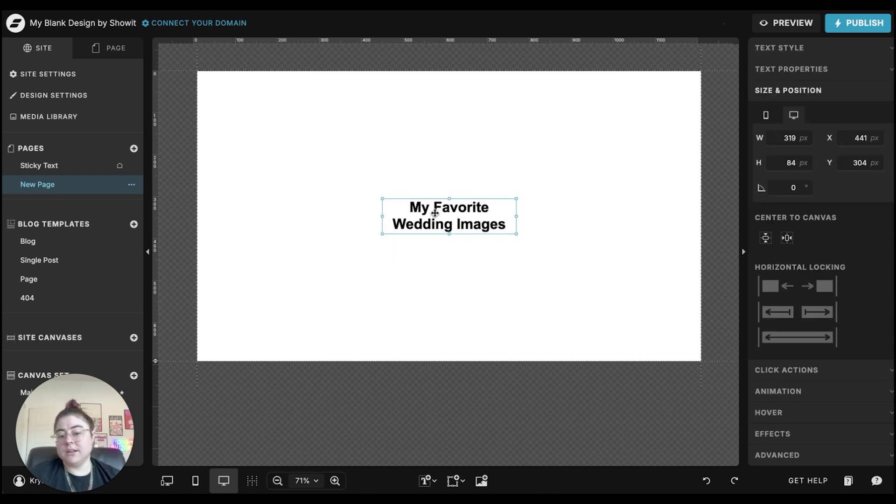
# Set the heading's font size to 85, rewiden it, and recentre it on the canvas
pyautogui.click(821, 47)
pyautogui.click(860, 182)
pyautogui.doubleClick(861, 183)
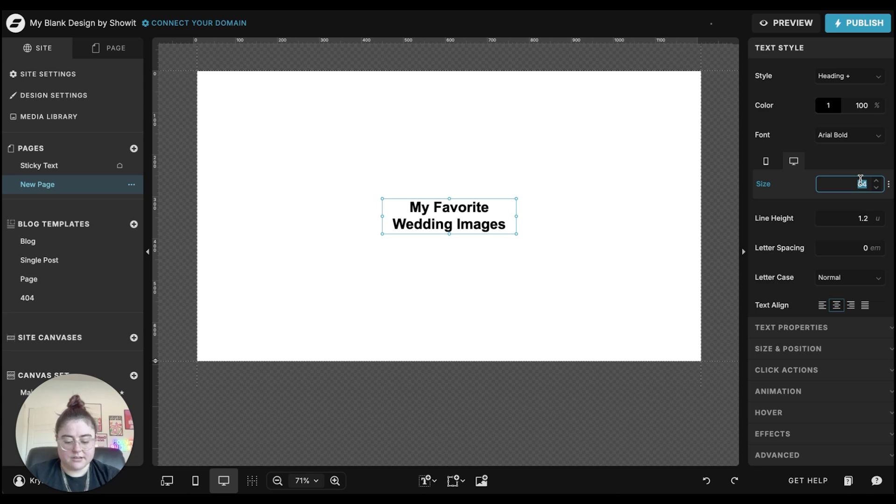
pyautogui.write('85')
pyautogui.moveTo(516, 216); pyautogui.dragTo(715, 219)
pyautogui.click(784, 351)
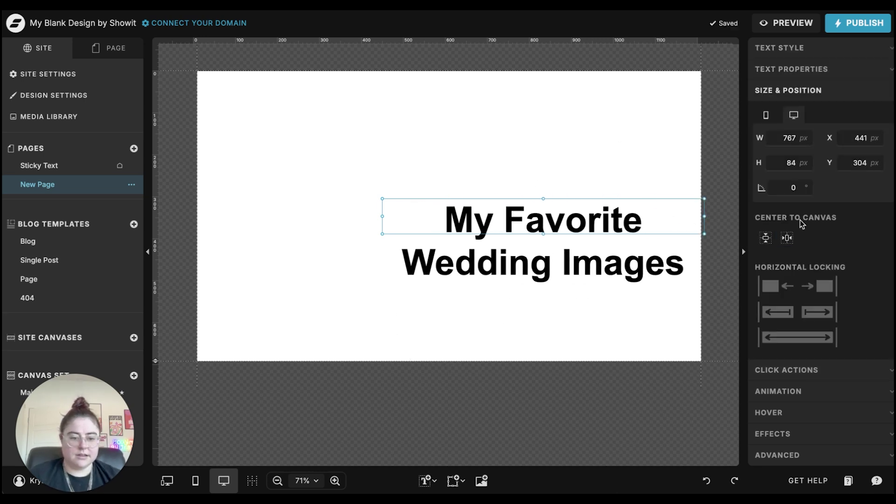
pyautogui.click(786, 238)
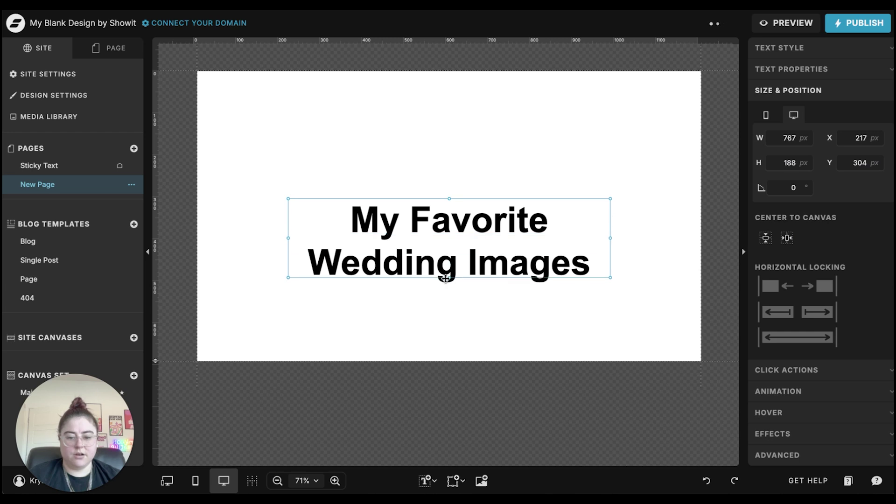
pyautogui.click(765, 238)
# Set the canvas type to Window Height and place the wedding photo from My Files
pyautogui.click(669, 250)
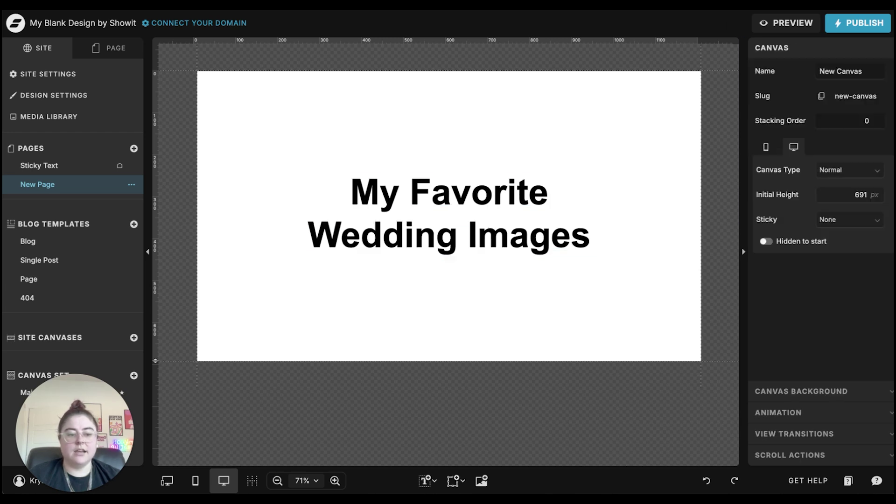
pyautogui.click(850, 165)
pyautogui.click(845, 201)
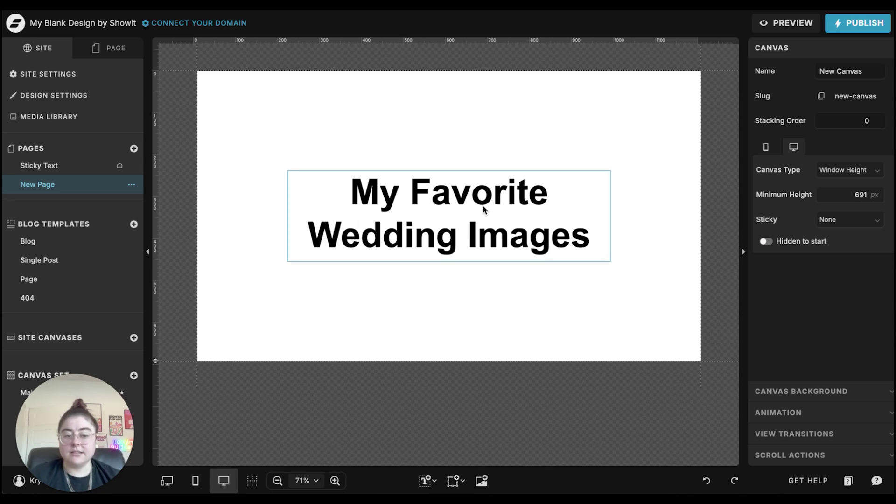
pyautogui.click(481, 481)
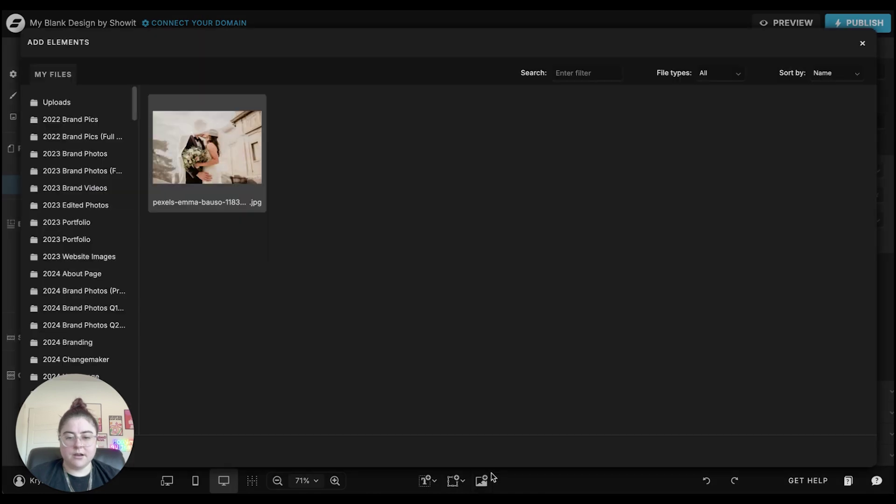
pyautogui.click(161, 108)
pyautogui.click(831, 450)
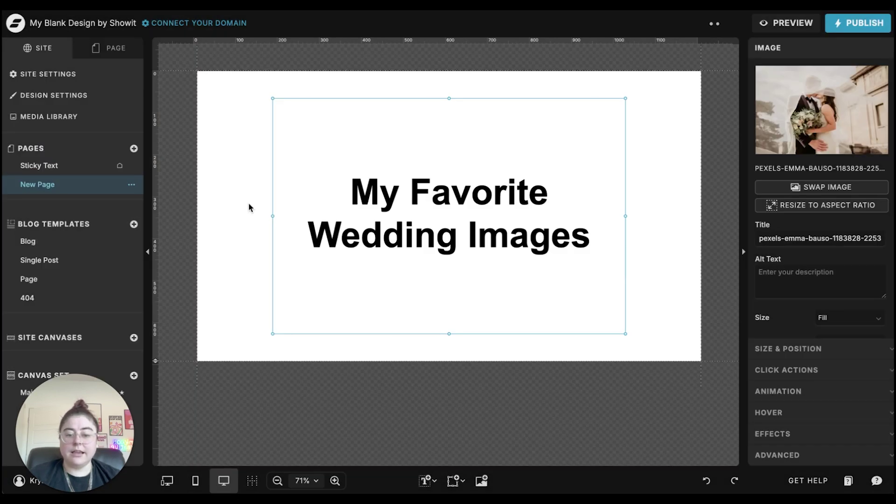